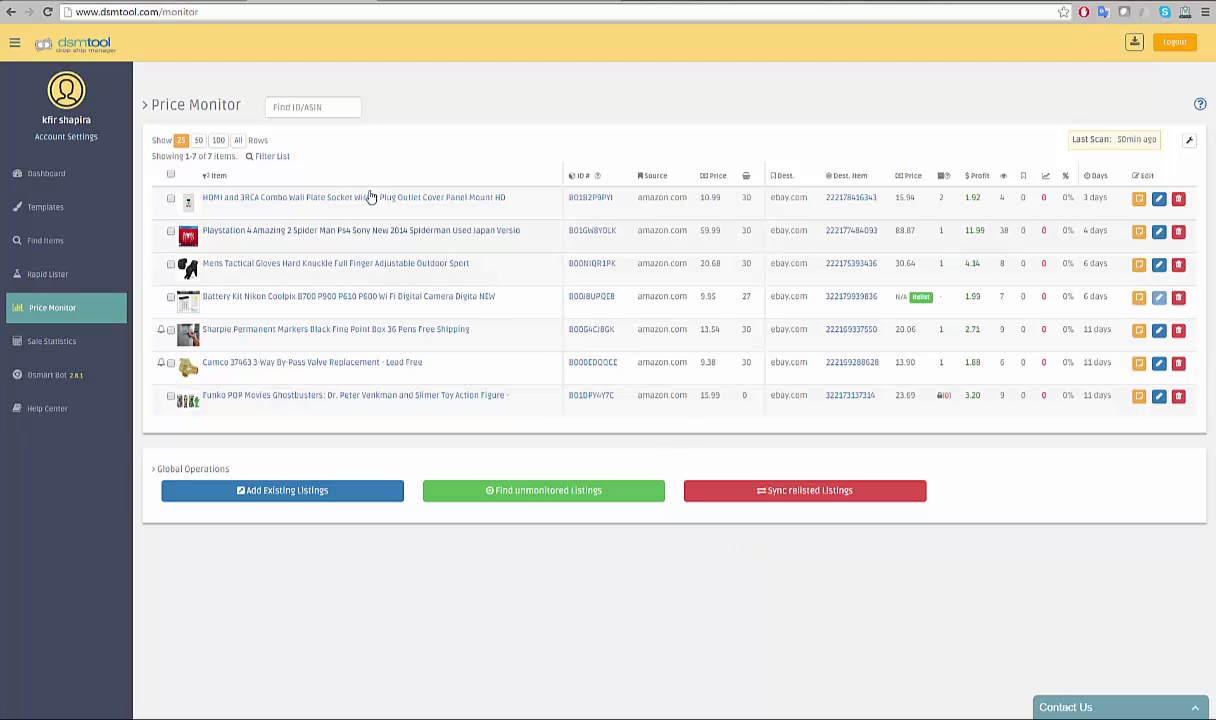
# Filter the price monitor list to destination quantity 1, leaving five items
pyautogui.click(321, 109)
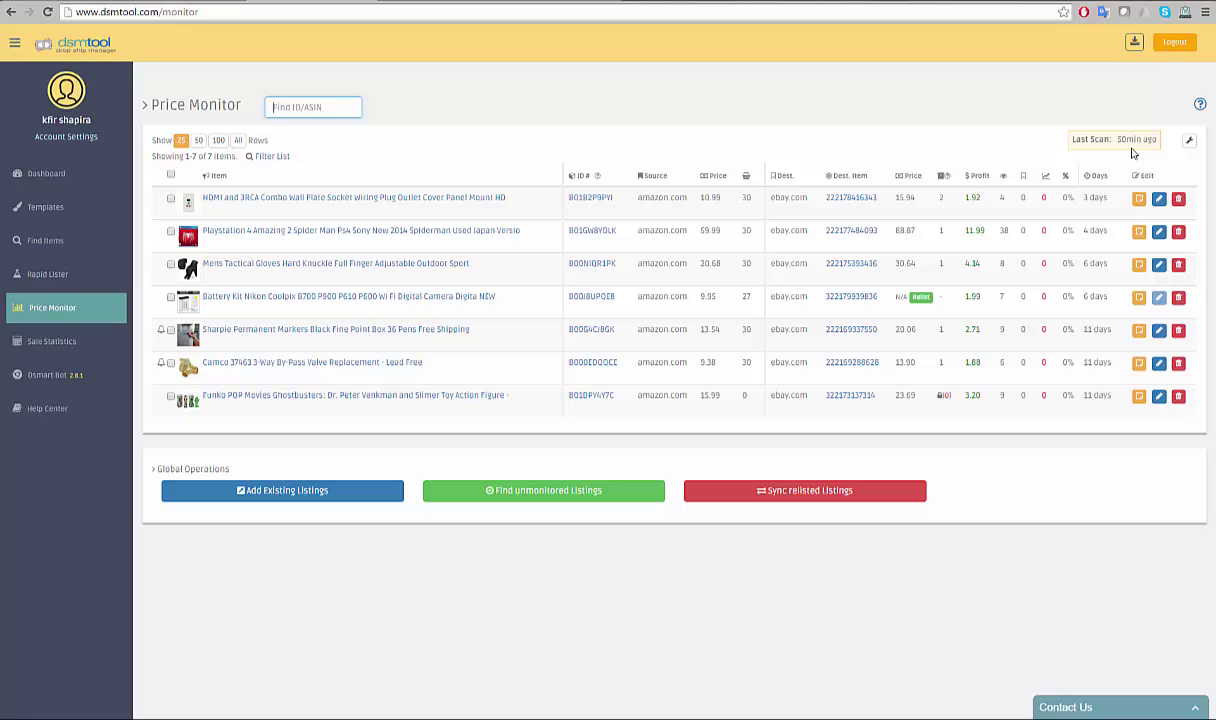
pyautogui.click(1085, 130)
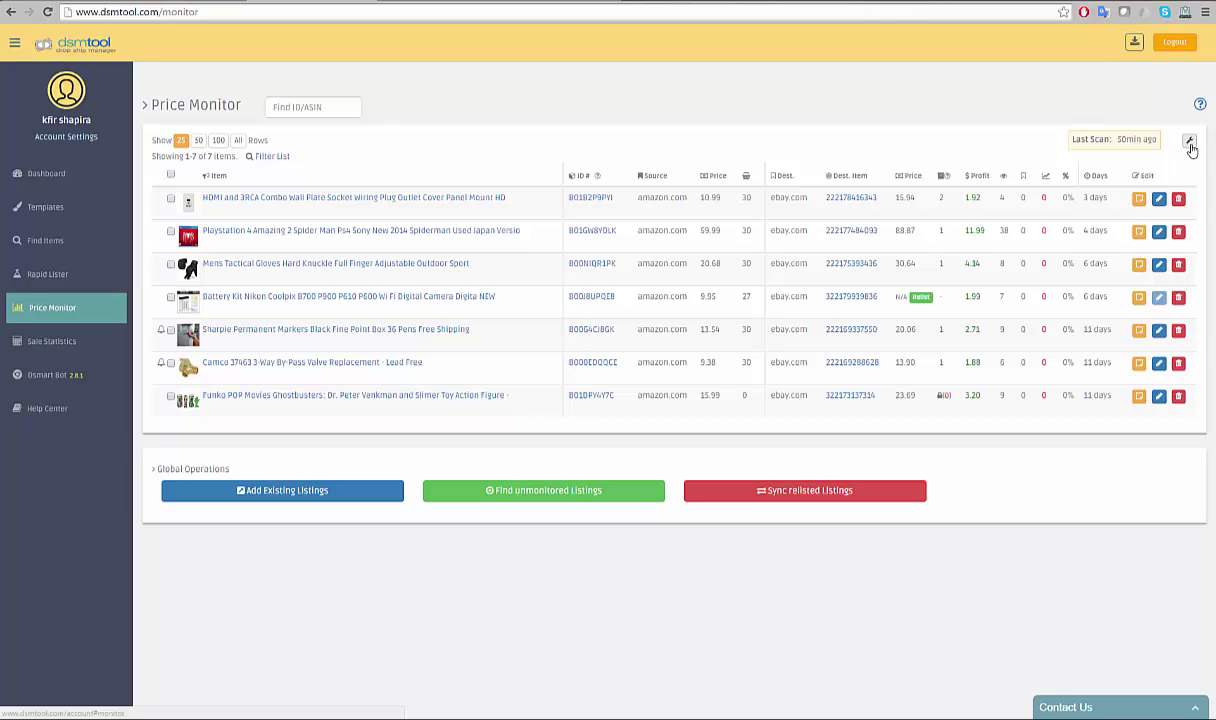
pyautogui.click(274, 157)
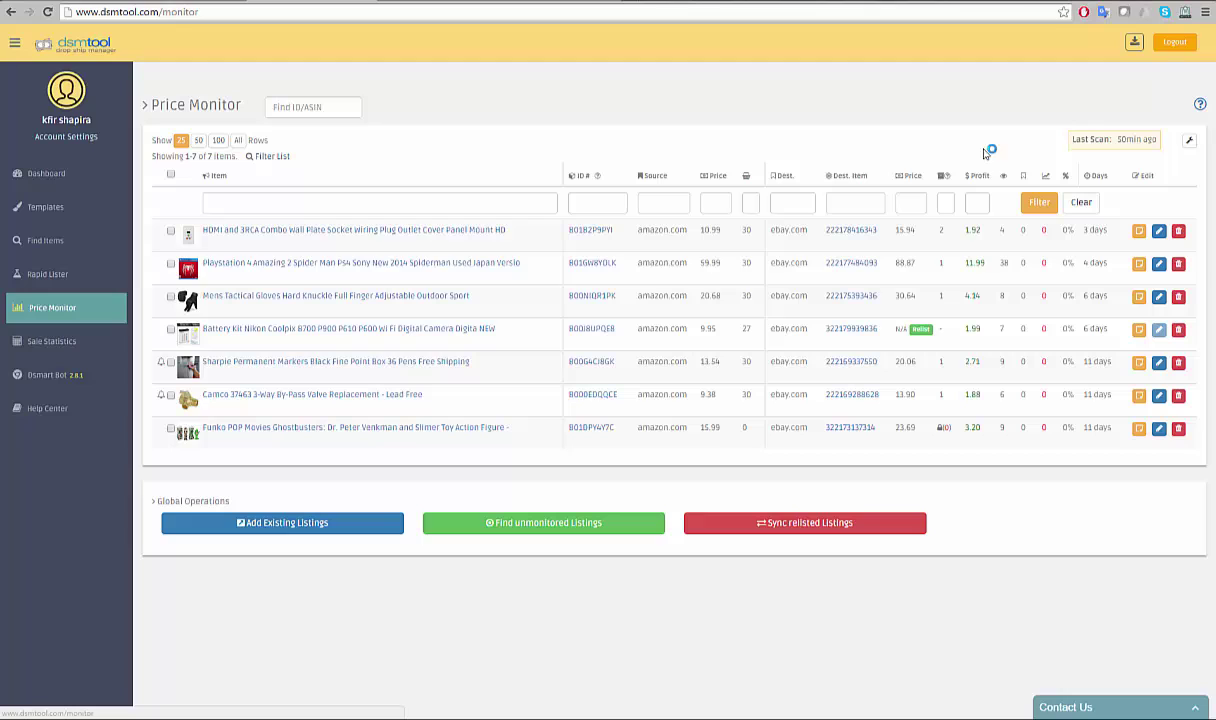
pyautogui.click(945, 202)
pyautogui.write('1')
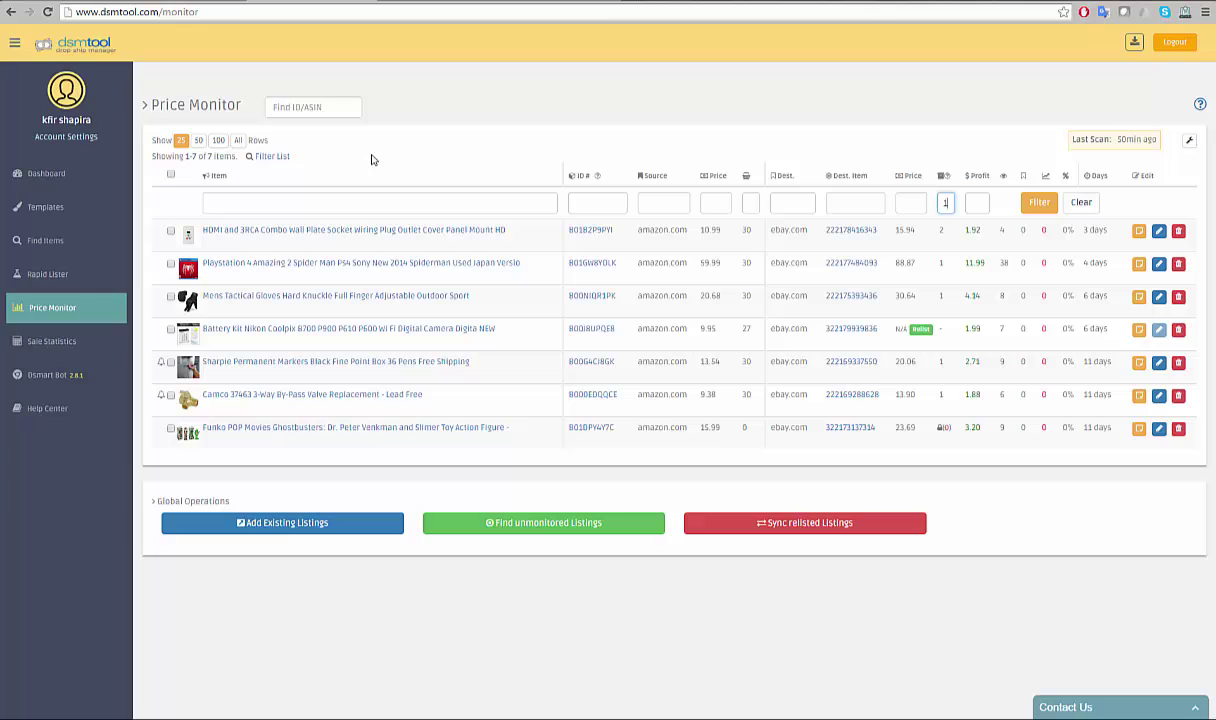
pyautogui.click(279, 159)
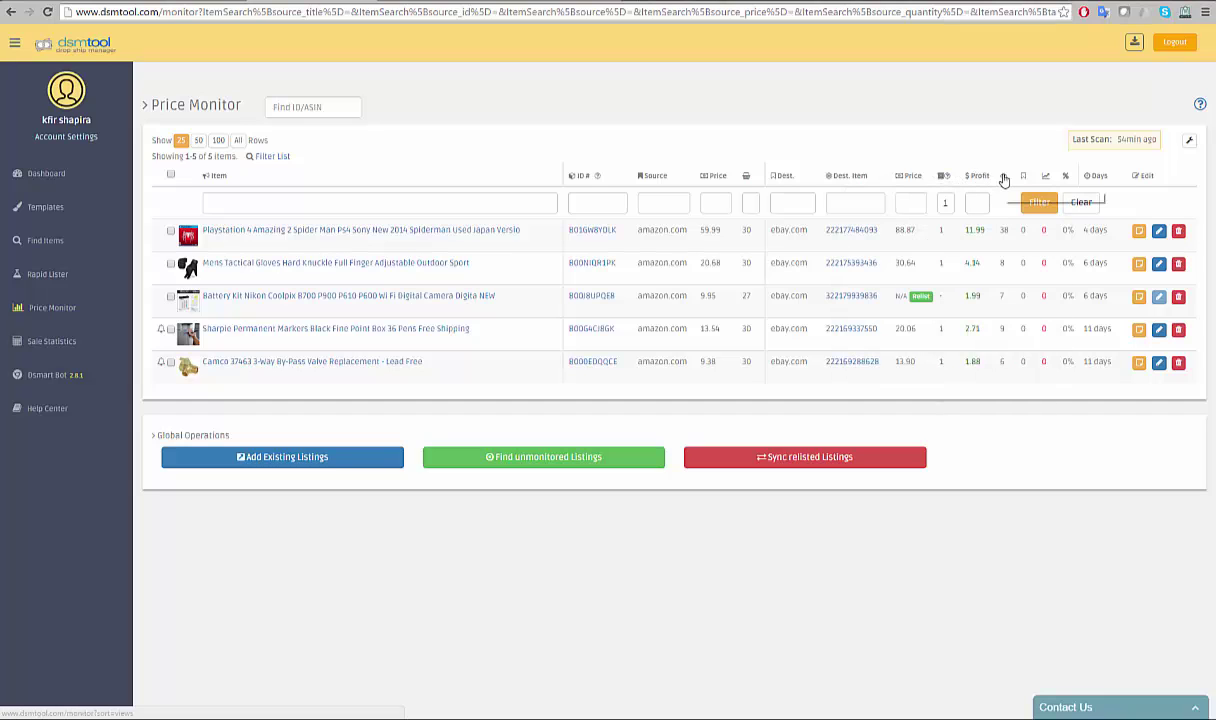
# Sort the seven items by Days, reversed so the newest 3-day listing is first
pyautogui.click(1097, 178)
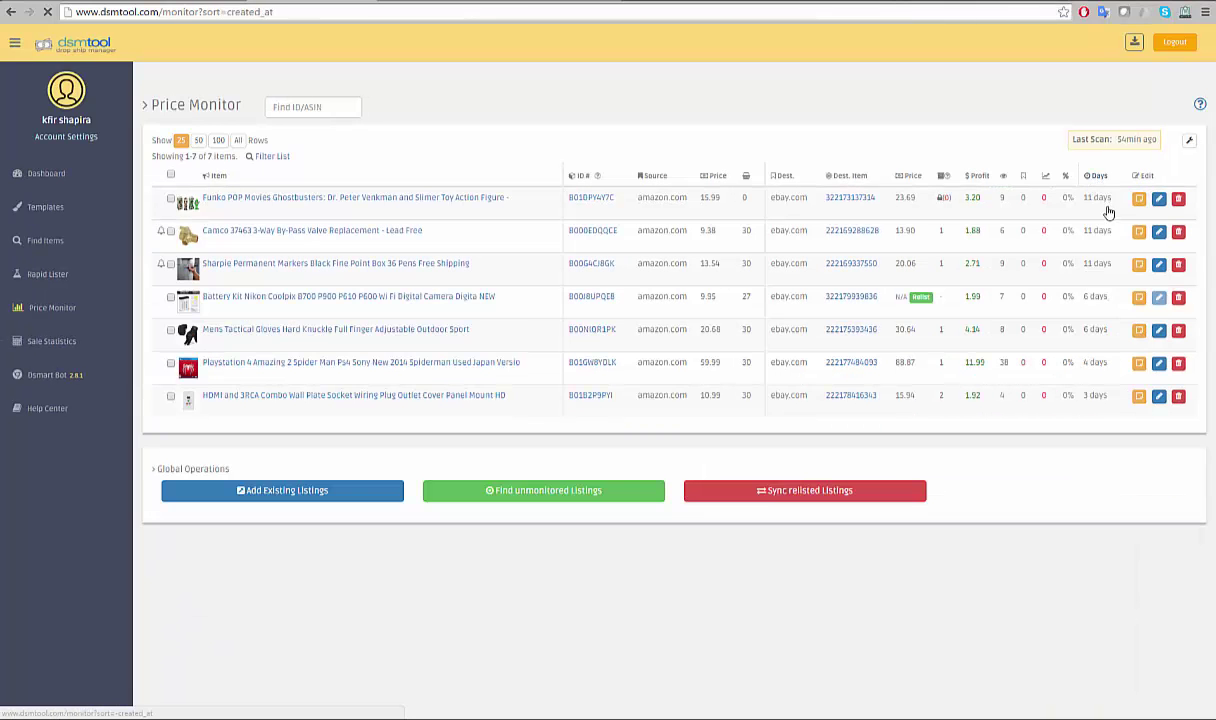
pyautogui.click(1097, 178)
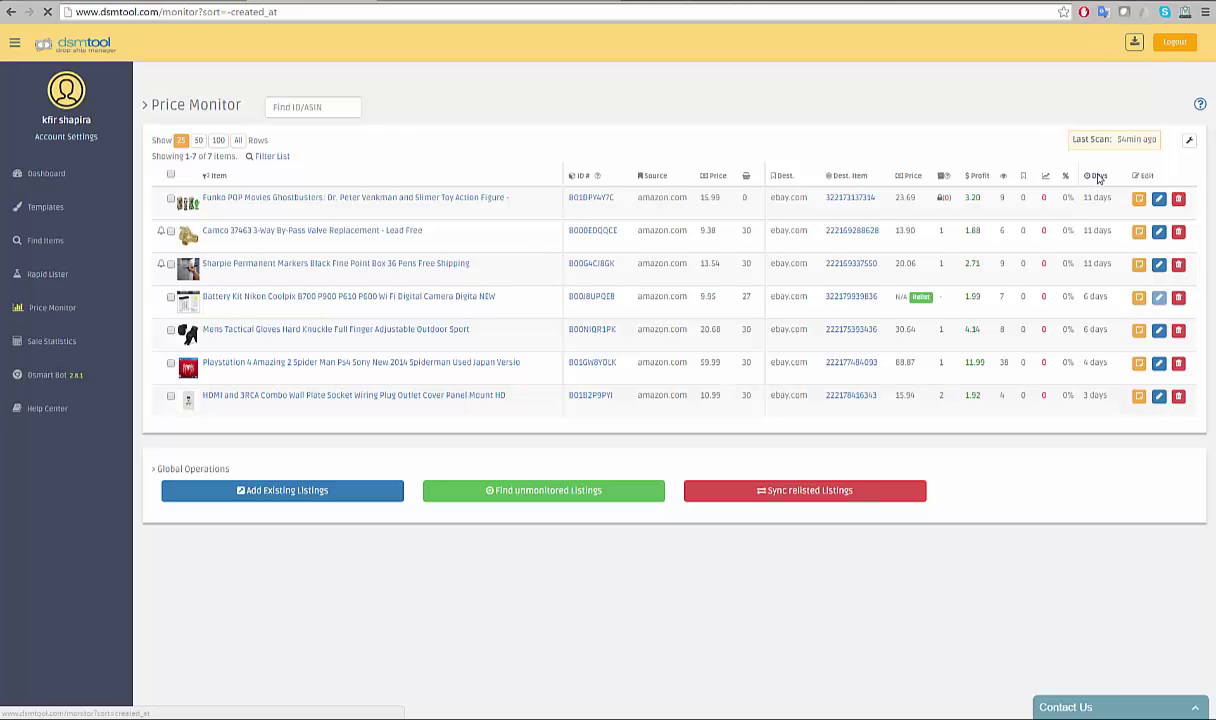
pyautogui.click(1097, 178)
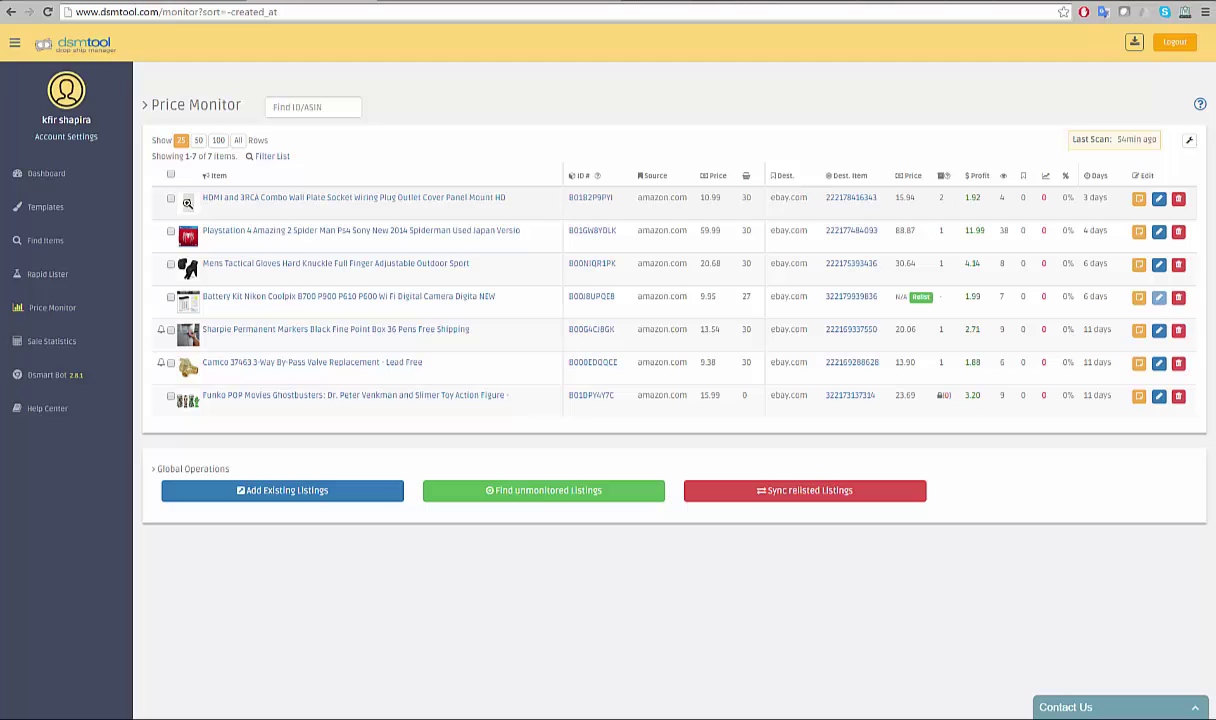
# Look over the HDMI wall plate eBay listing, then return to the price monitor tab
pyautogui.moveTo(187, 203)
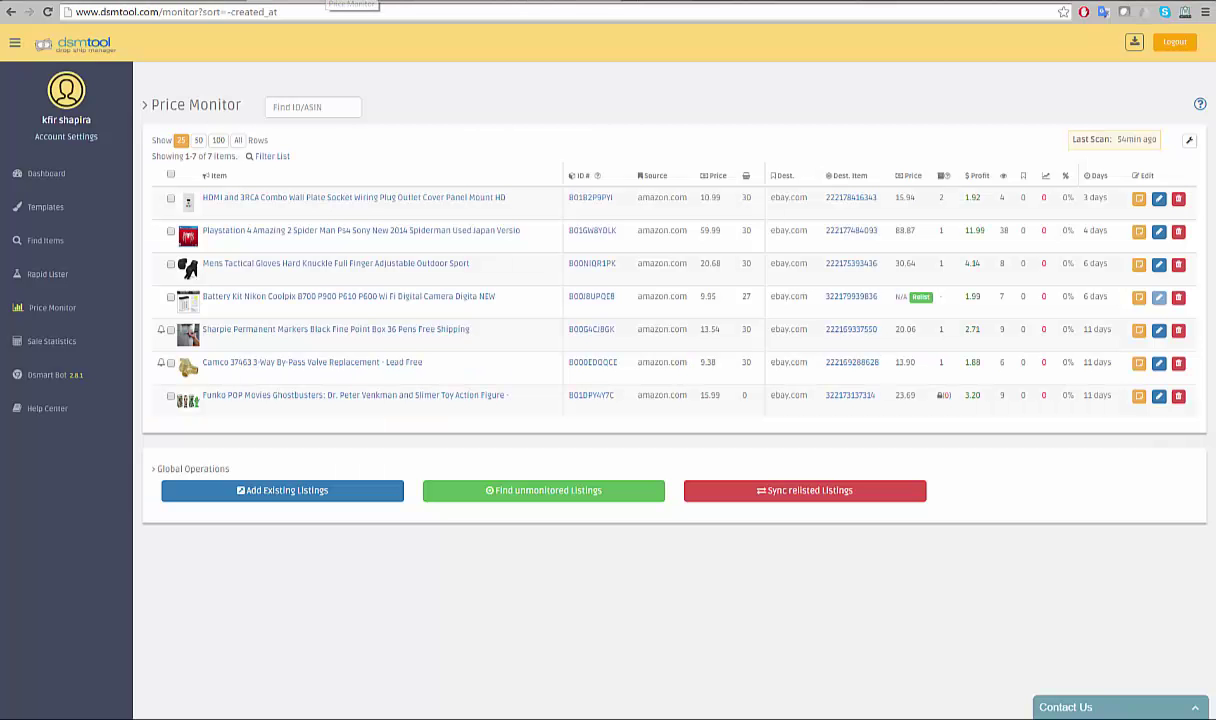
pyautogui.click(336, 4)
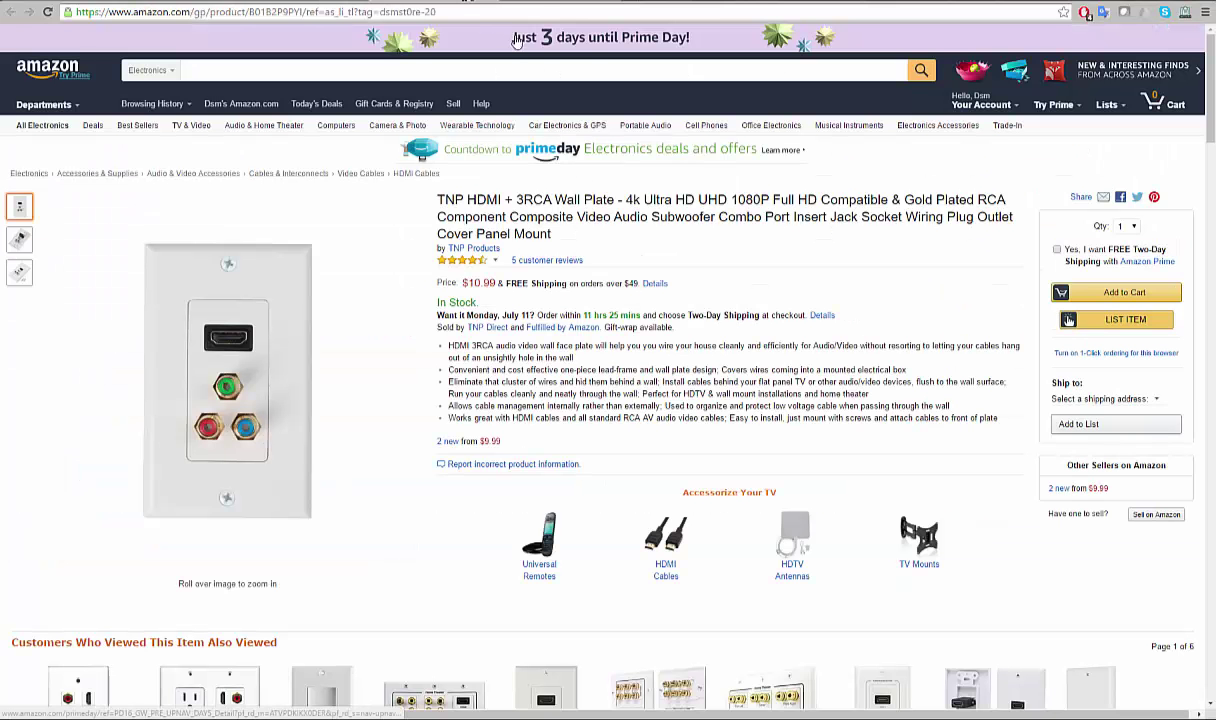
# Switch from the Amazon product page back to the DSM Tool Price Monitor tab
pyautogui.click(322, 2)
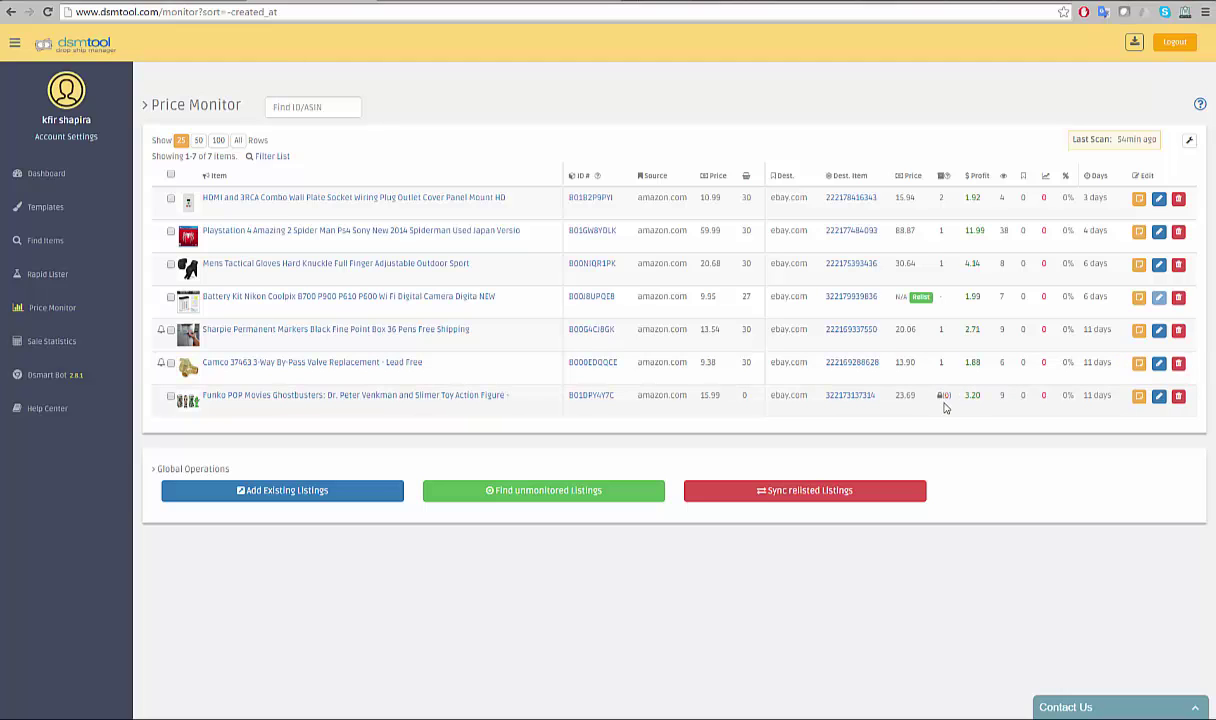
pyautogui.click(92, 138)
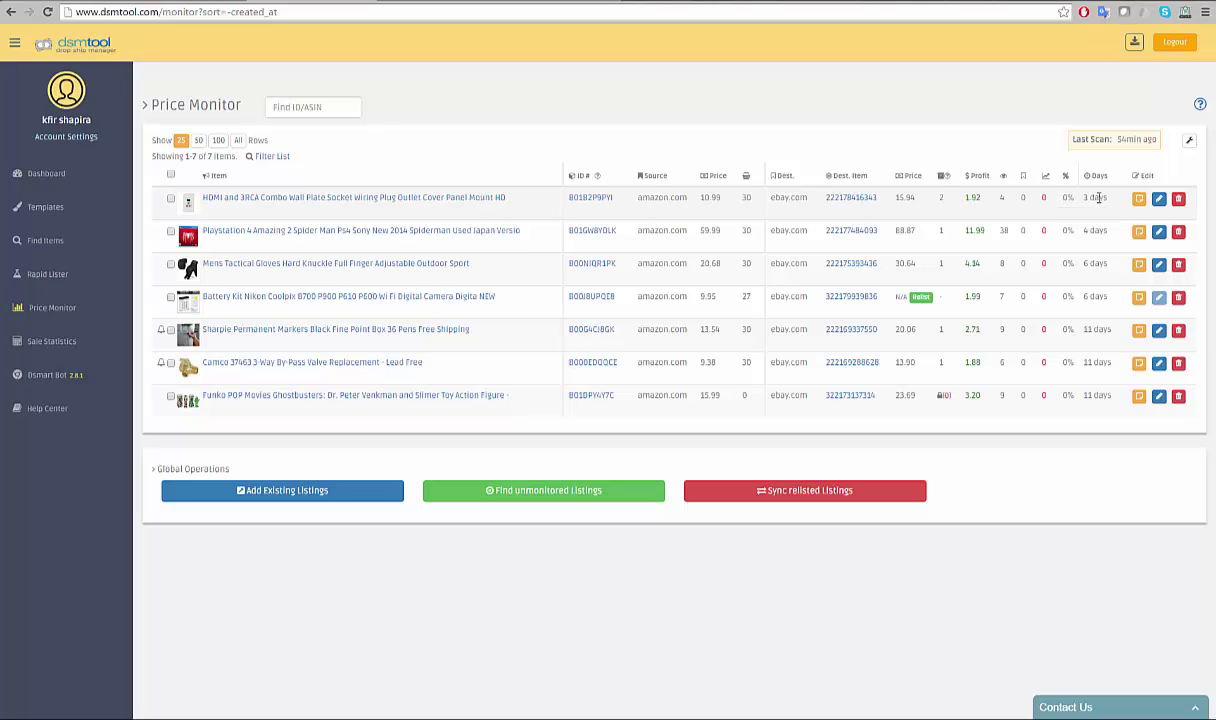
pyautogui.moveTo(1106, 198)
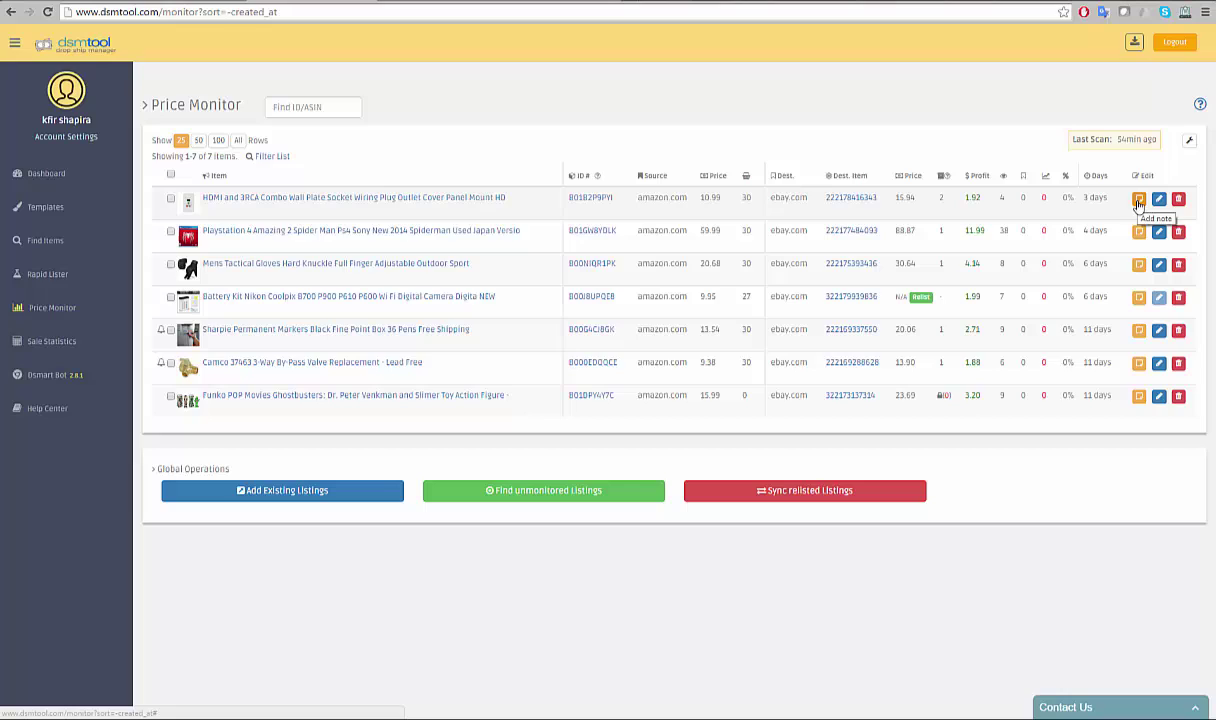
pyautogui.click(1138, 201)
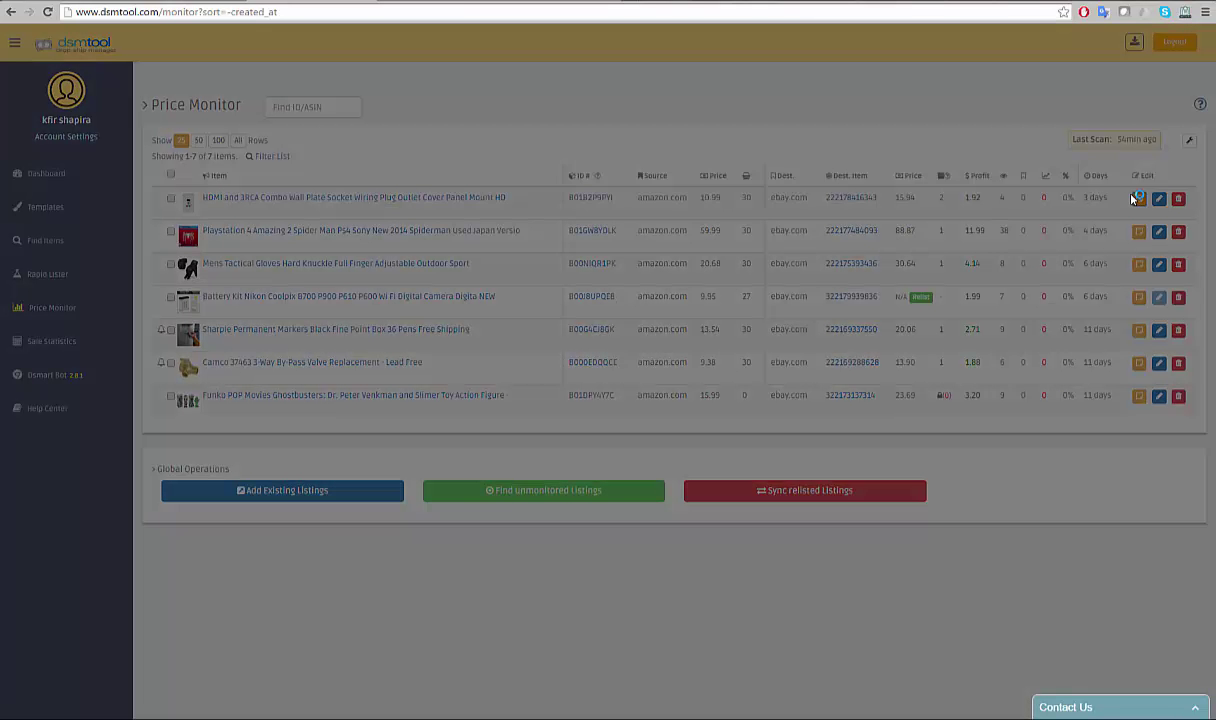
pyautogui.click(639, 157)
pyautogui.write('hell')
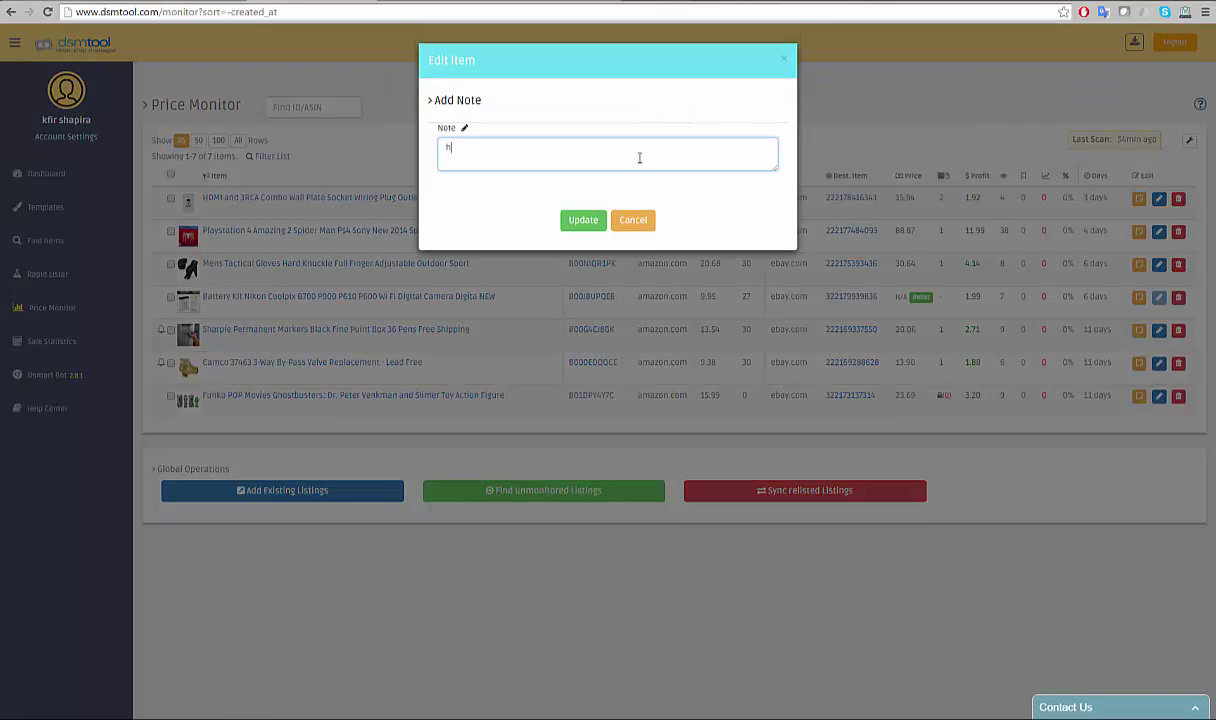
pyautogui.press('BackSpace')
pyautogui.write('lo!')
pyautogui.click(628, 226)
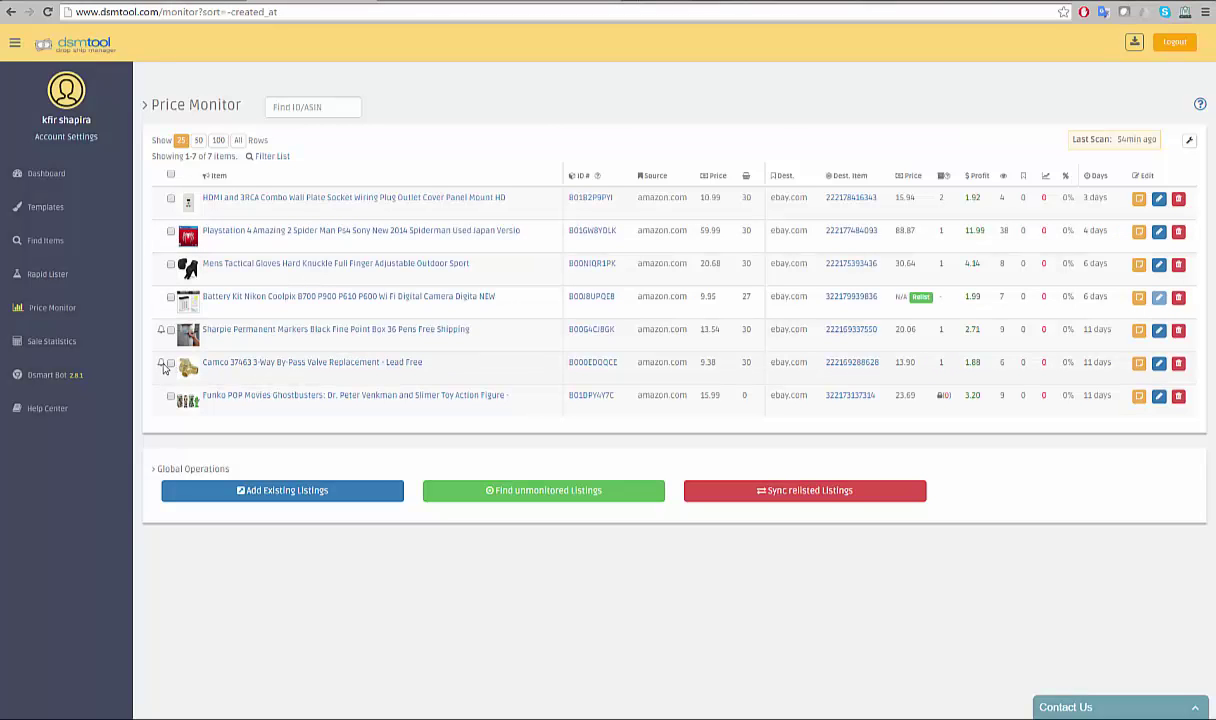
pyautogui.moveTo(162, 367)
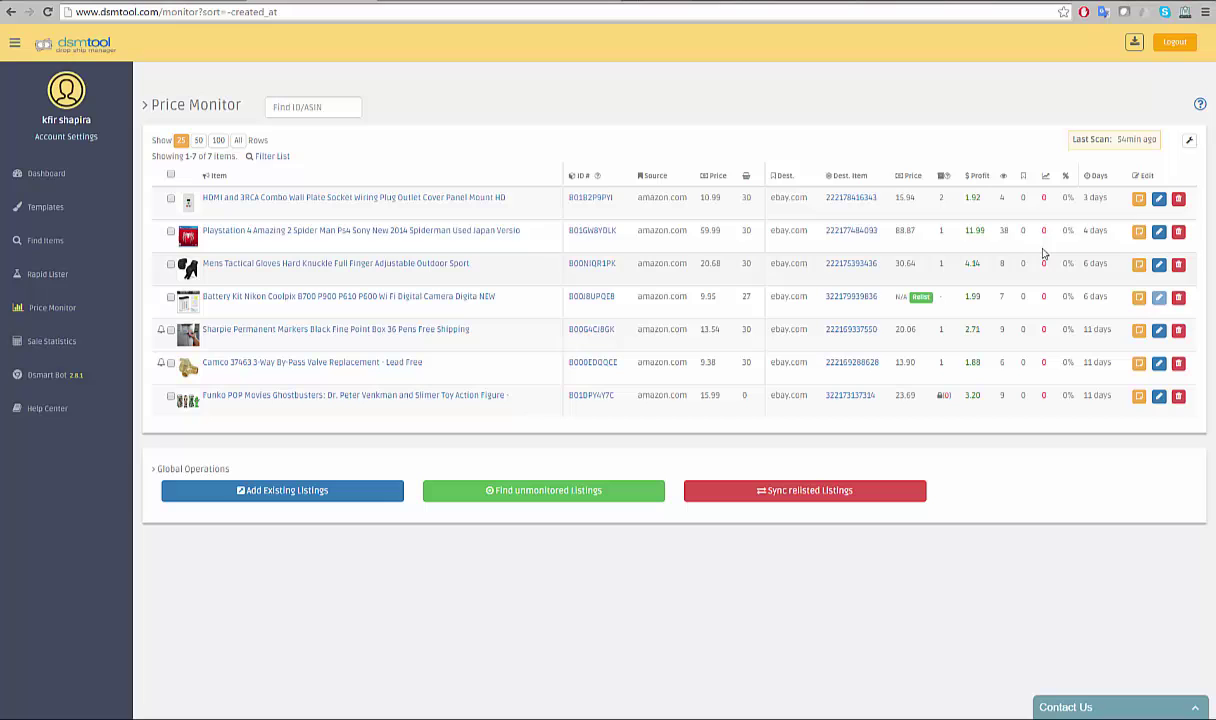
pyautogui.click(1159, 201)
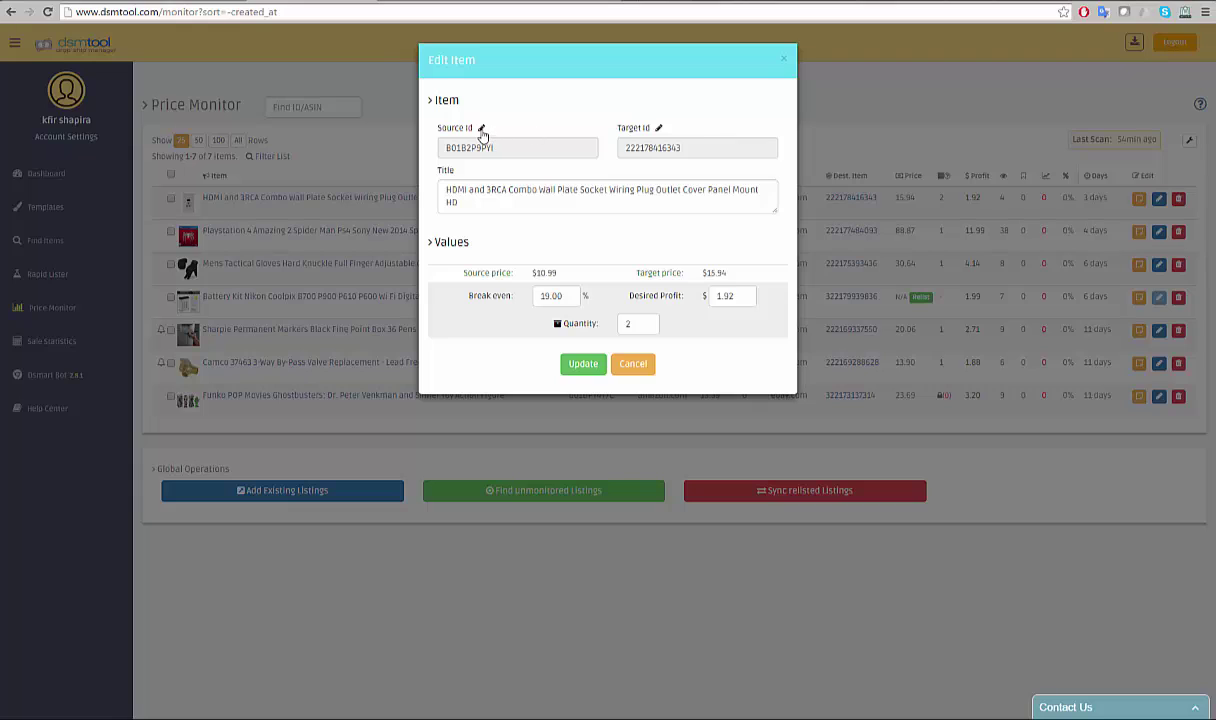
pyautogui.click(481, 129)
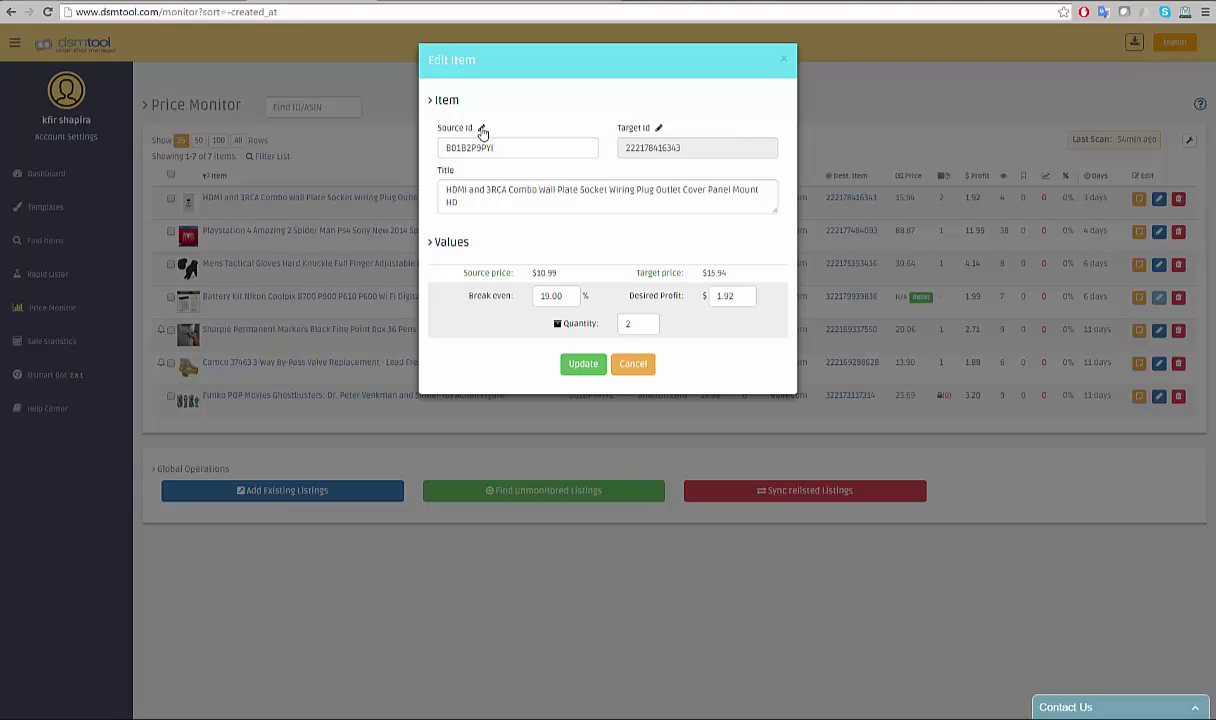
pyautogui.click(659, 130)
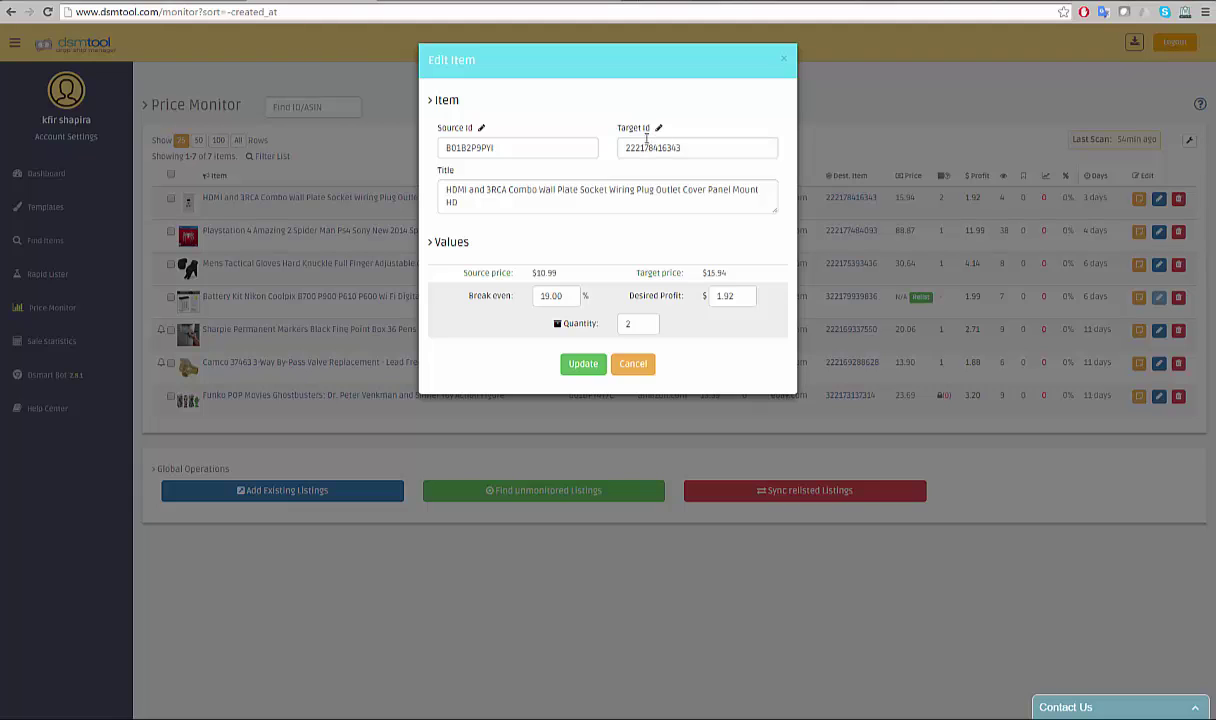
pyautogui.tripleClick(451, 191)
pyautogui.click(470, 199)
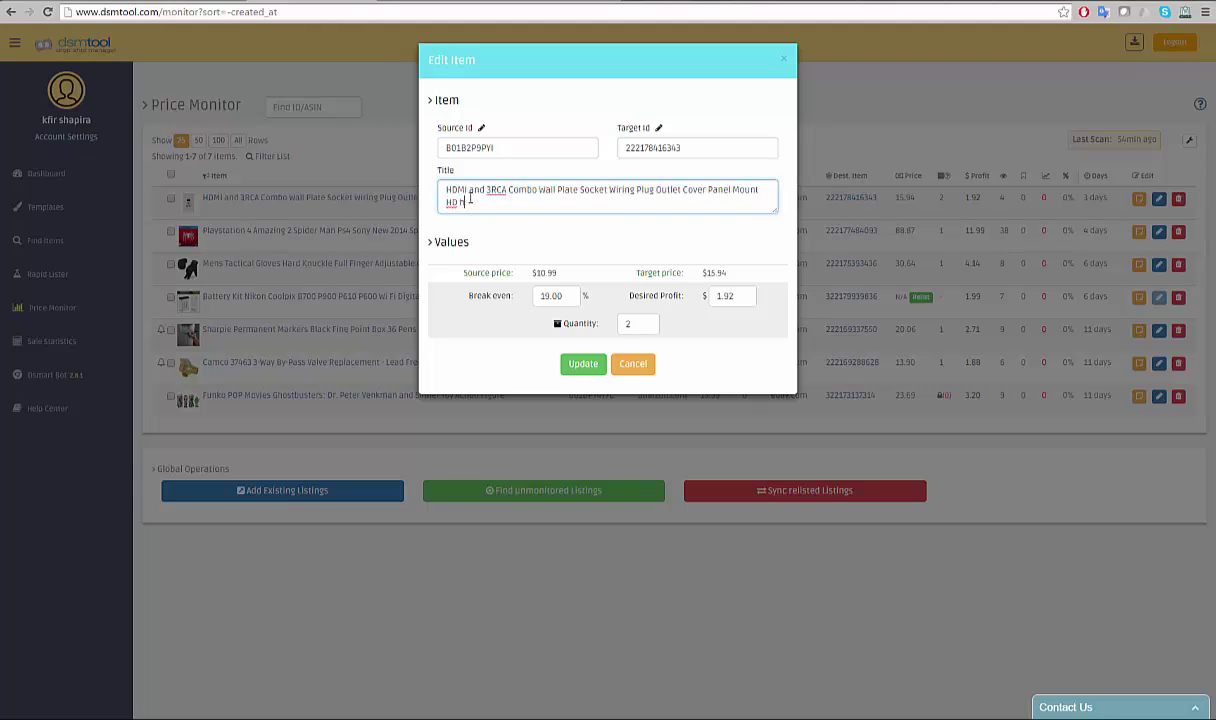
pyautogui.click(644, 324)
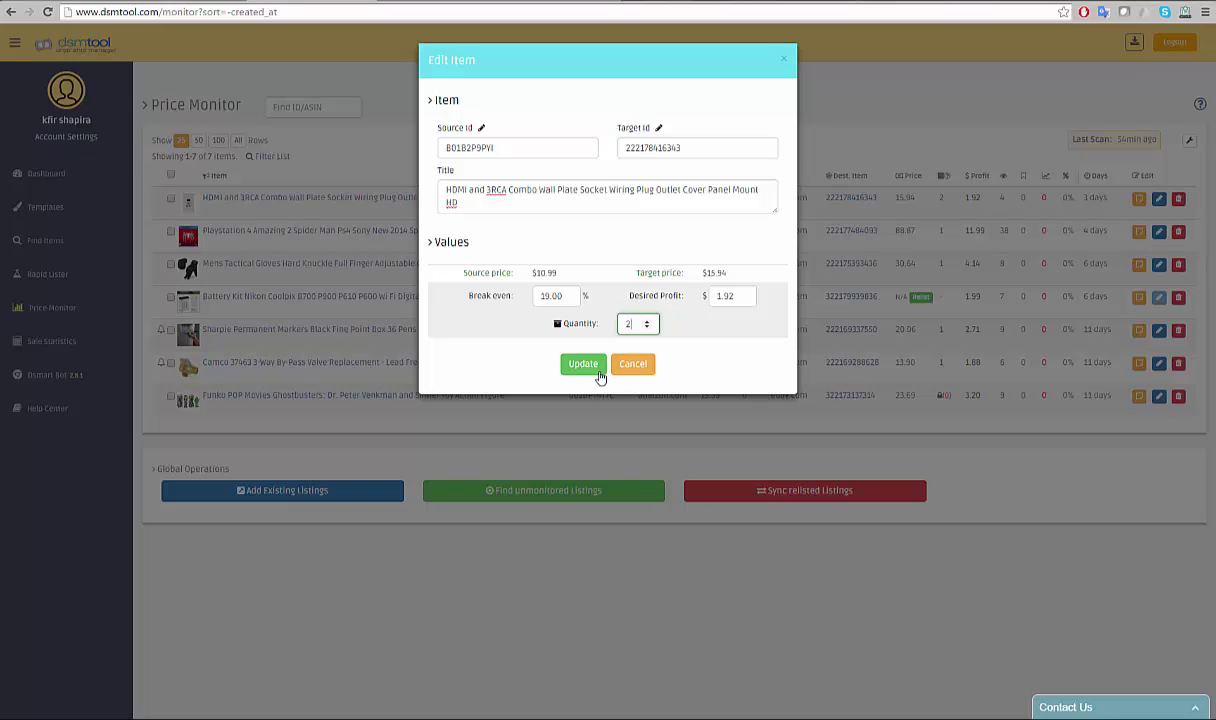
pyautogui.click(617, 370)
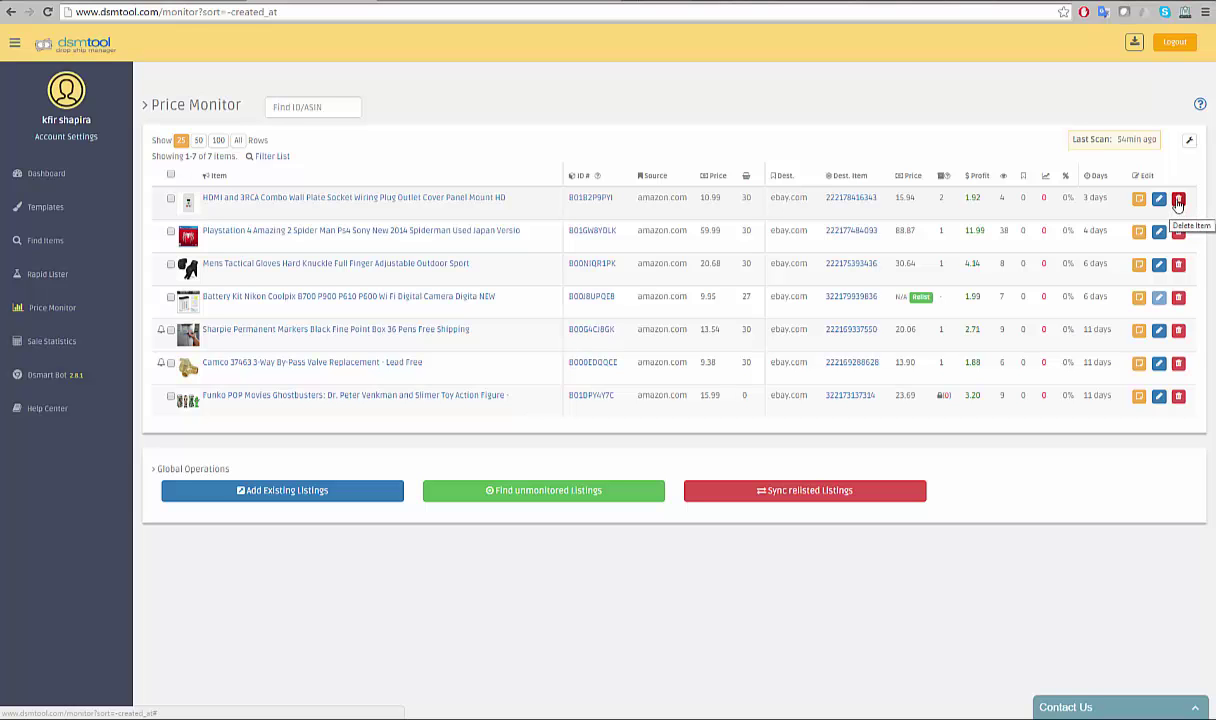
pyautogui.click(1178, 200)
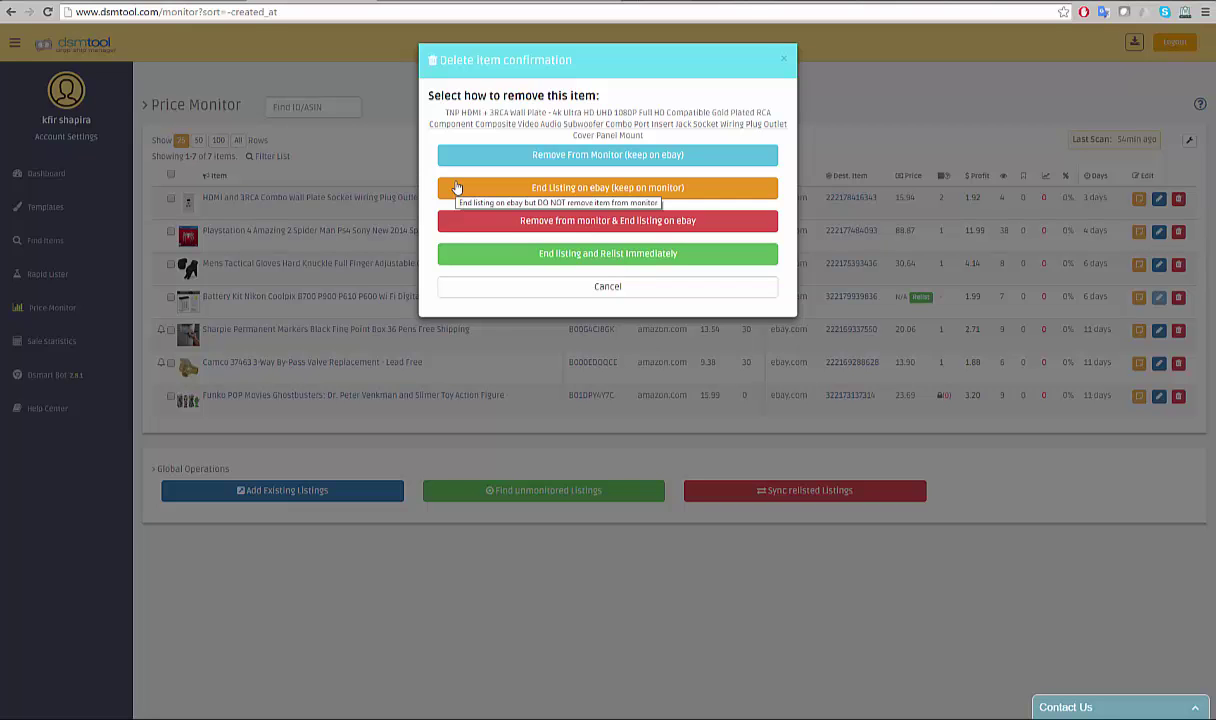
pyautogui.click(580, 295)
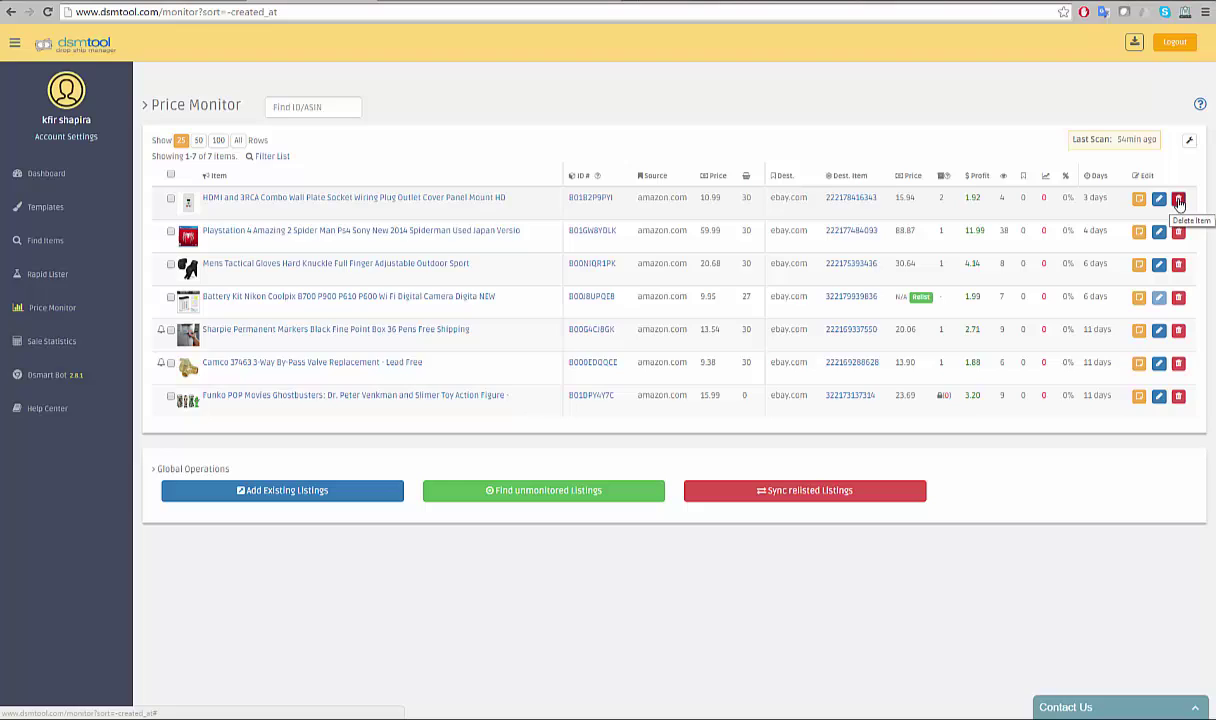
# Bring up the HDMI wall plate's removal options and cancel, keeping it monitored
pyautogui.click(1179, 201)
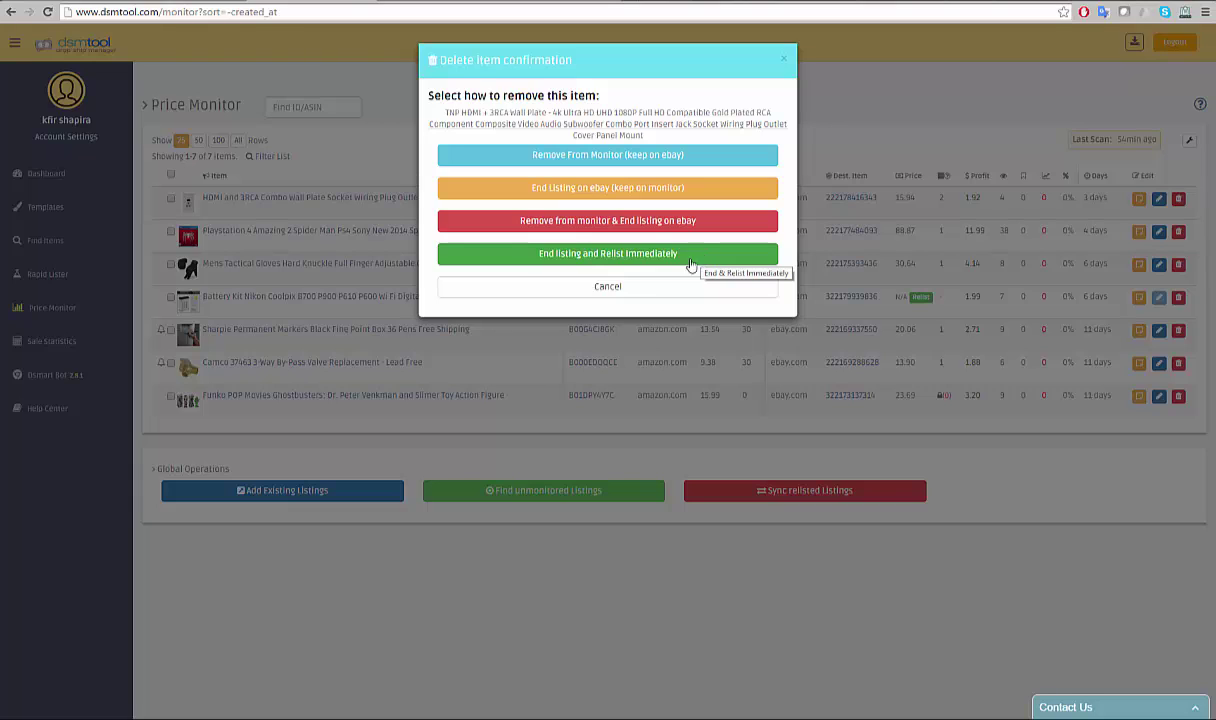
pyautogui.click(631, 288)
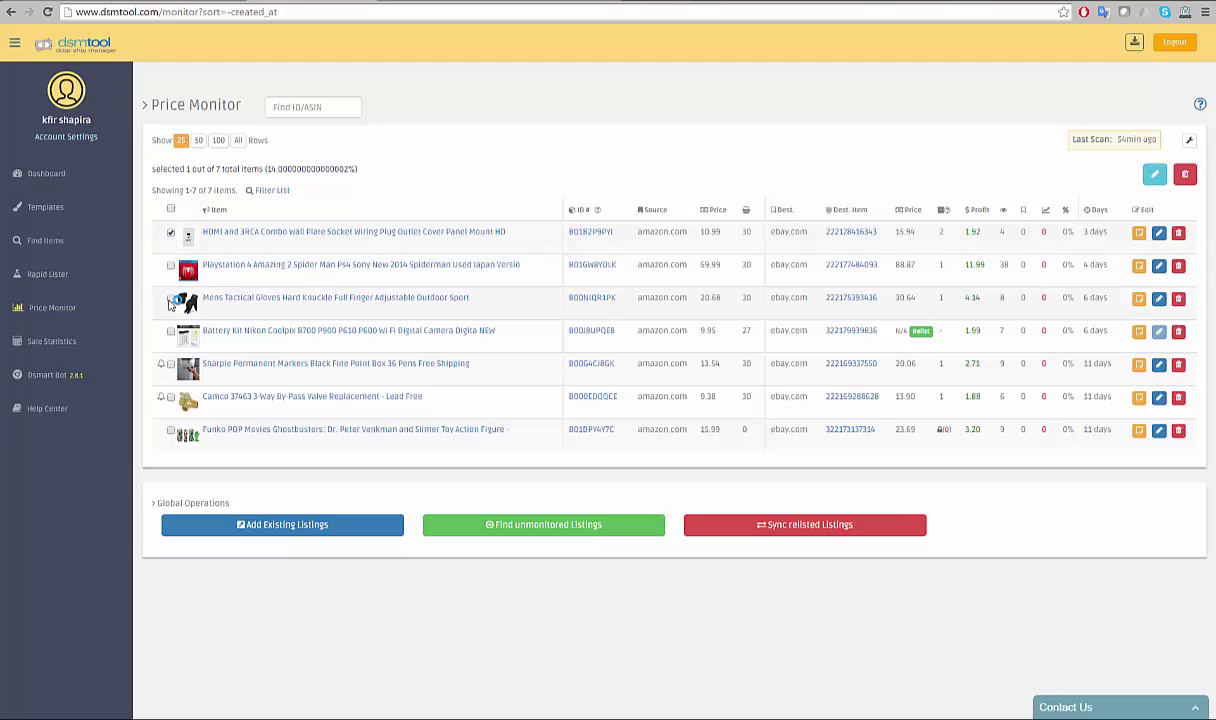
# Add the PlayStation 4 and tactical gloves listings to the selection, making 3 of 7 (43%)
pyautogui.click(171, 266)
pyautogui.click(171, 300)
pyautogui.moveTo(284, 168); pyautogui.dragTo(268, 168)
pyautogui.click(283, 166)
# Try the bulk Quantity and Profit spinners, reset profit to 0, and cancel without applying
pyautogui.click(1158, 182)
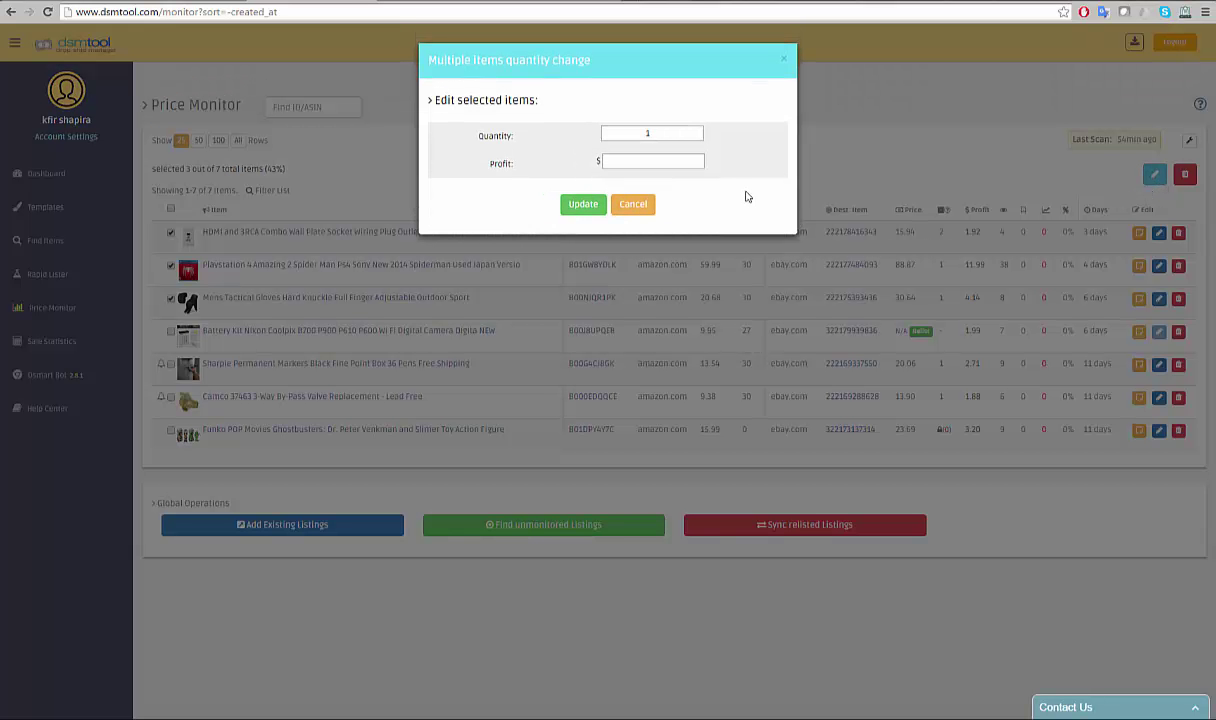
pyautogui.click(698, 131)
pyautogui.click(698, 159)
pyautogui.click(698, 164)
pyautogui.click(698, 164)
pyautogui.click(699, 158)
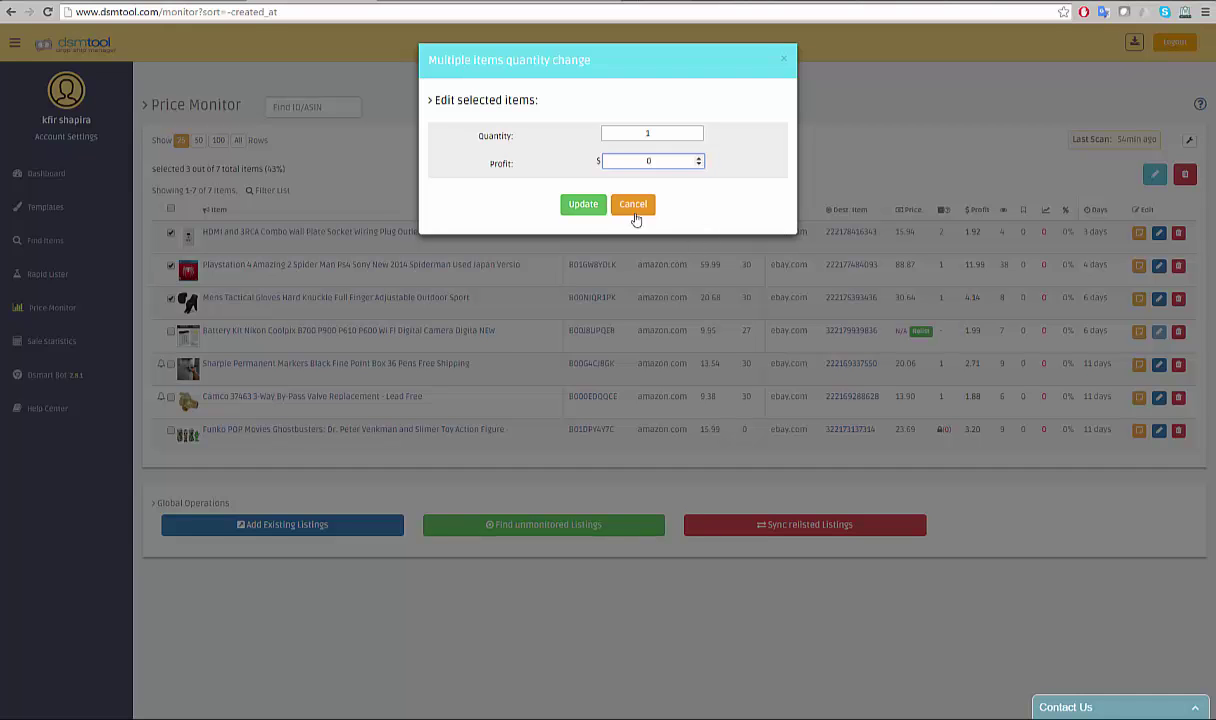
pyautogui.click(638, 214)
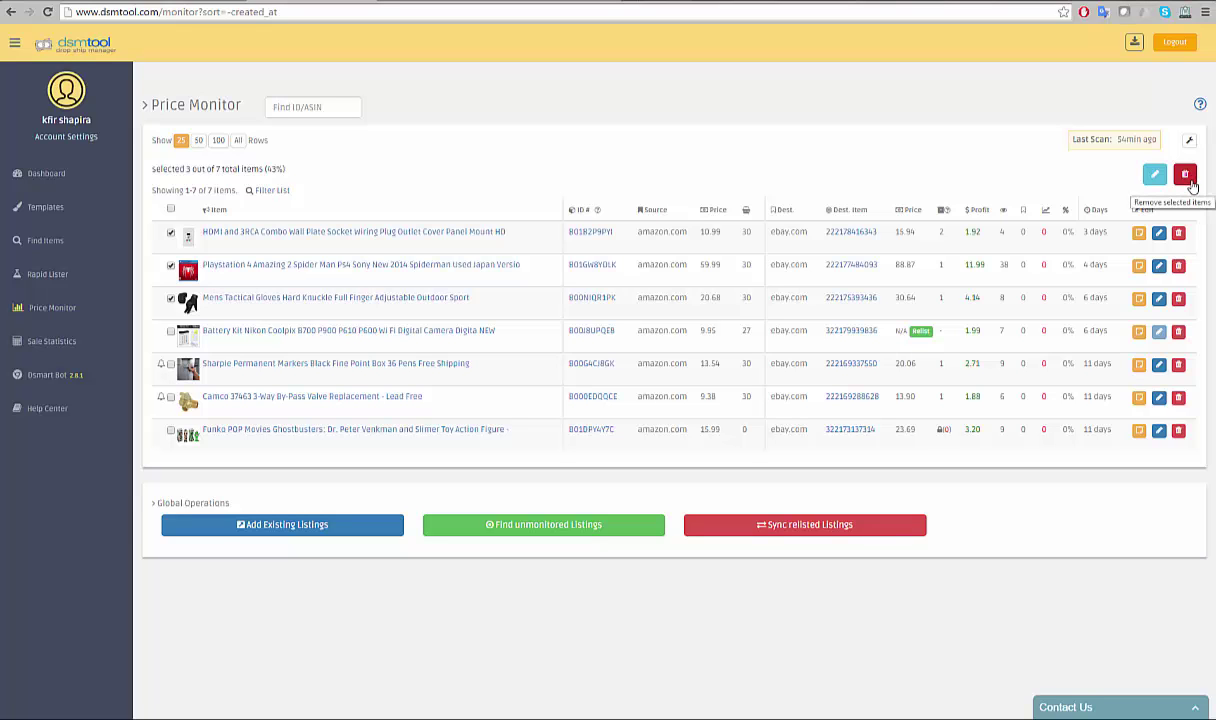
pyautogui.click(1188, 180)
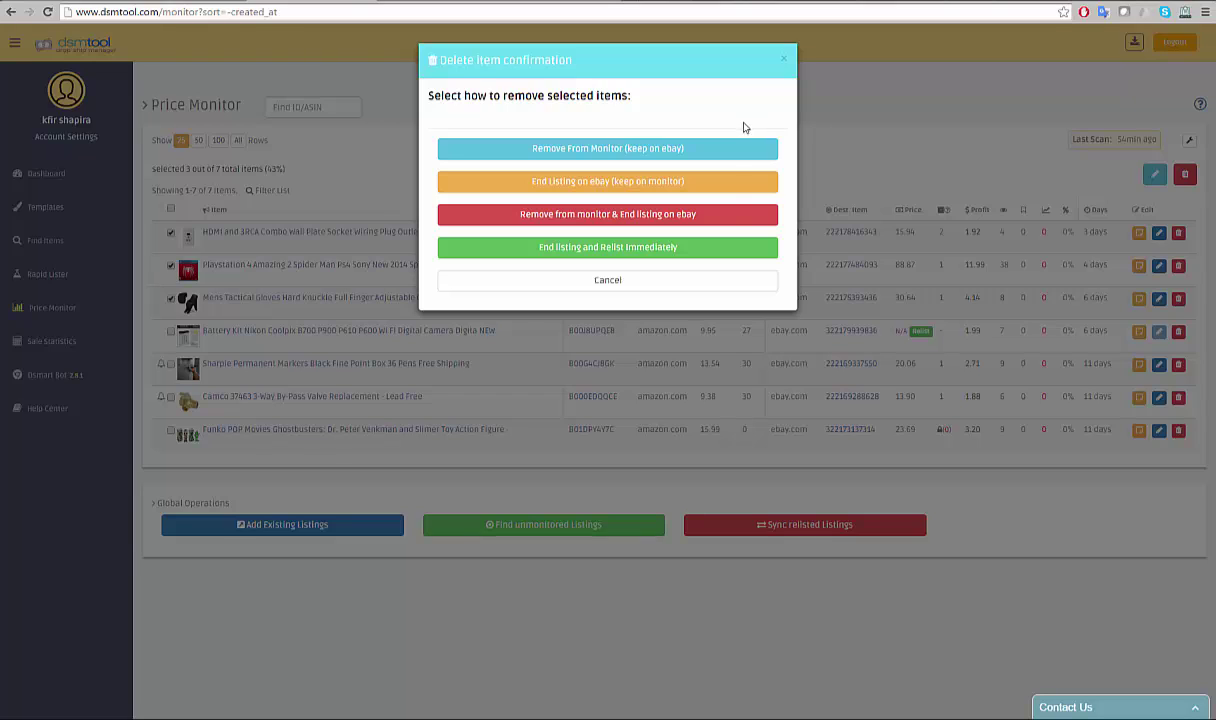
pyautogui.click(703, 286)
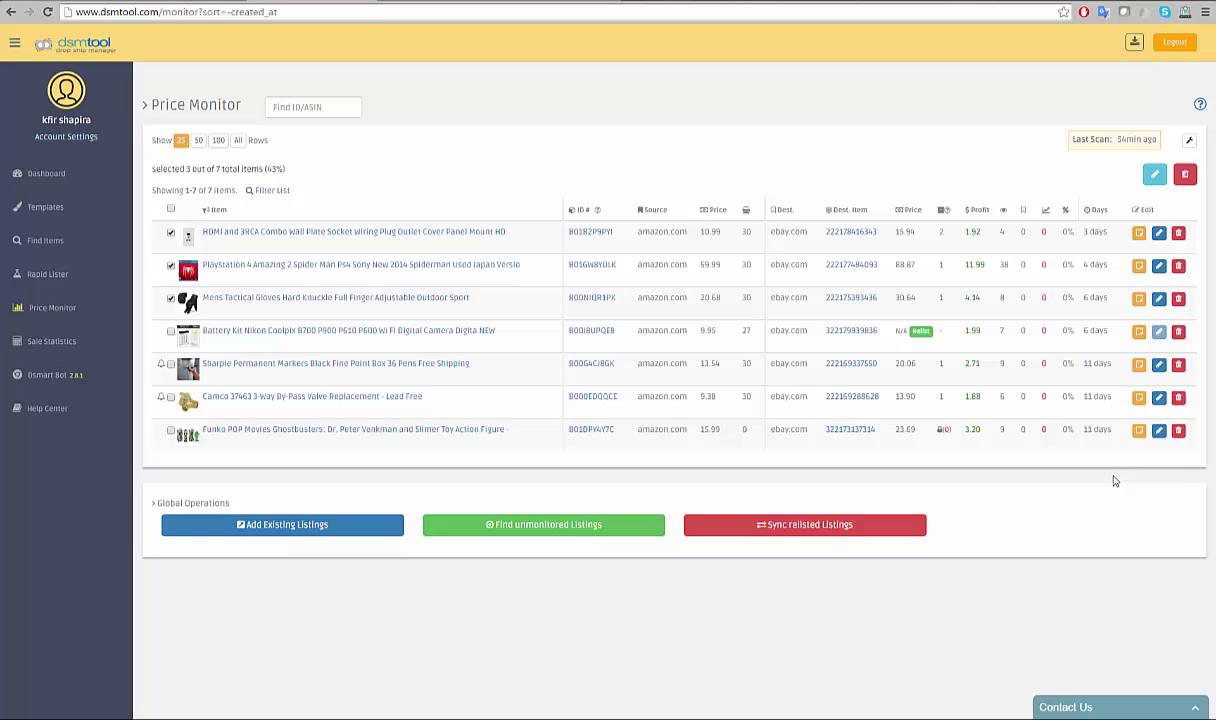
# Find unmonitored eBay listings and start adding the GTA San Andreas PS3 listing (20.74 USD)
pyautogui.click(473, 533)
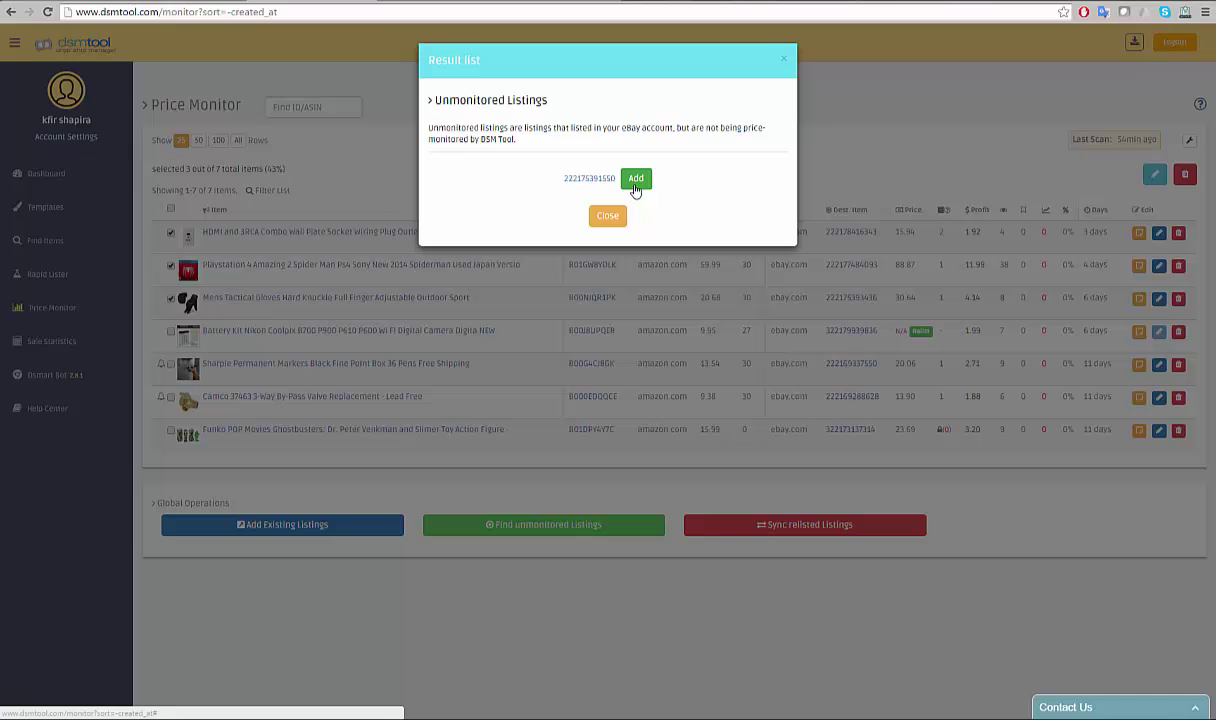
pyautogui.click(634, 183)
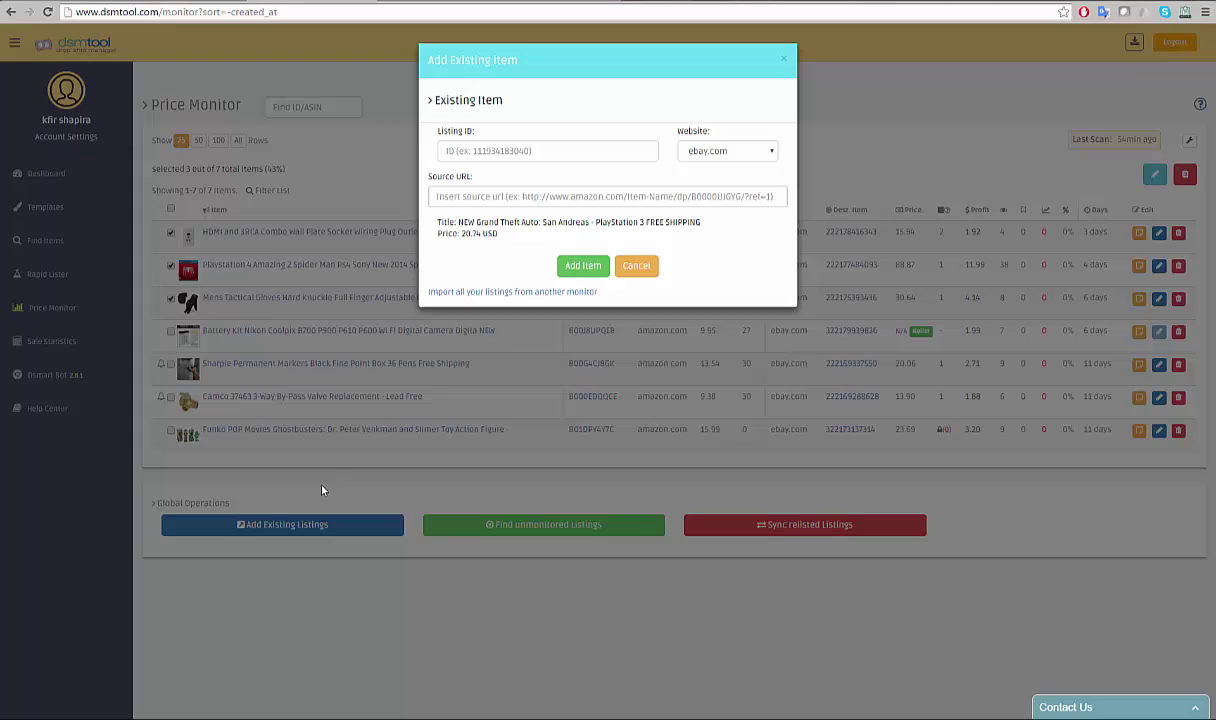
# Try the Add Existing Item form with Listing ID 123456789 on ebay.com, then cancel it
pyautogui.click(532, 149)
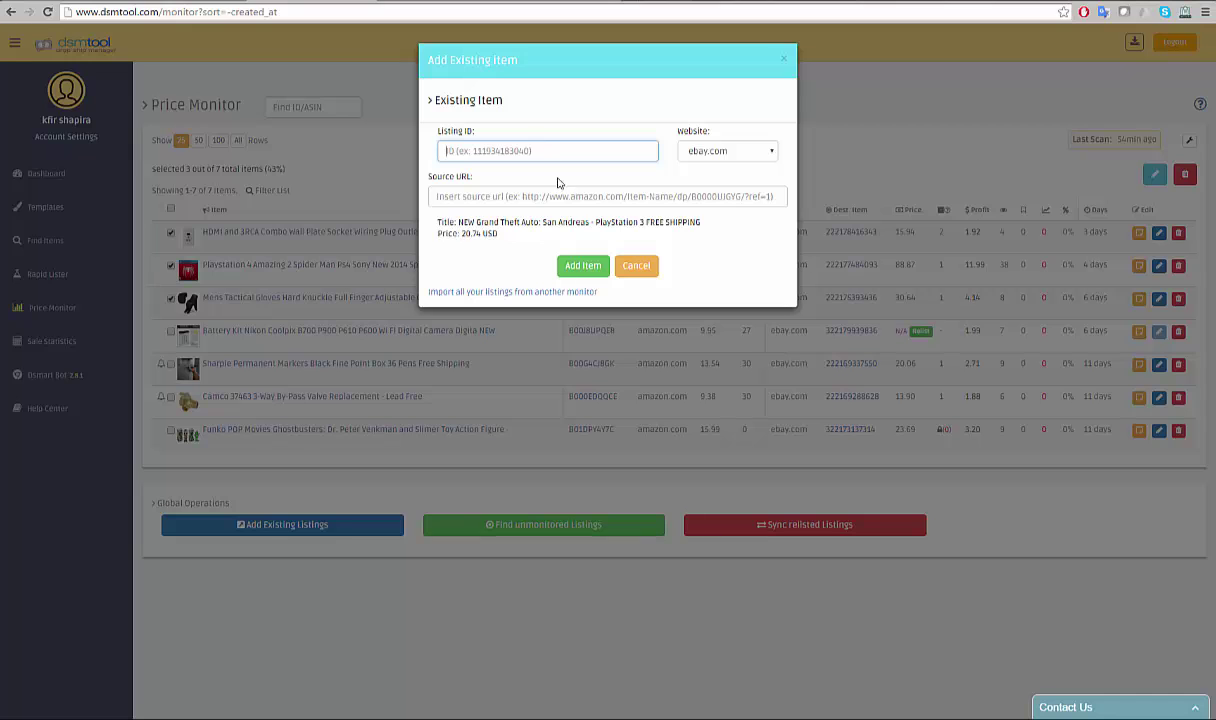
pyautogui.click(630, 266)
pyautogui.click(320, 528)
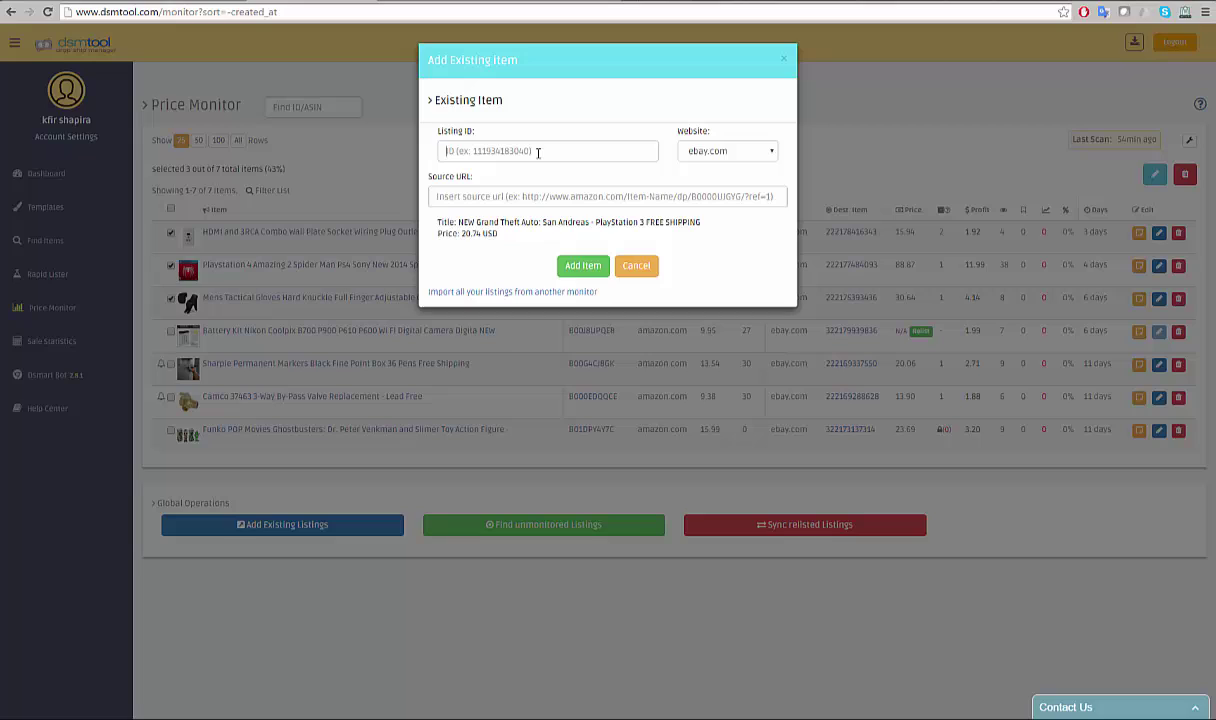
pyautogui.click(536, 151)
pyautogui.write('123')
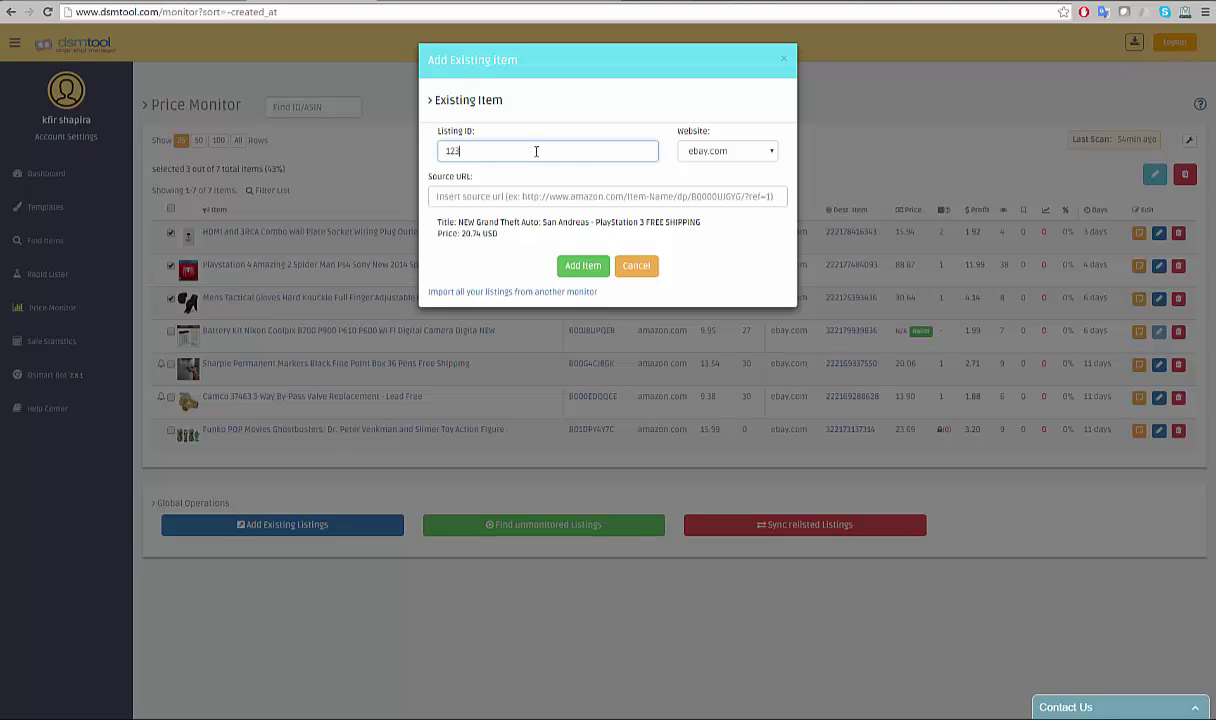
pyautogui.write('456789')
pyautogui.click(766, 151)
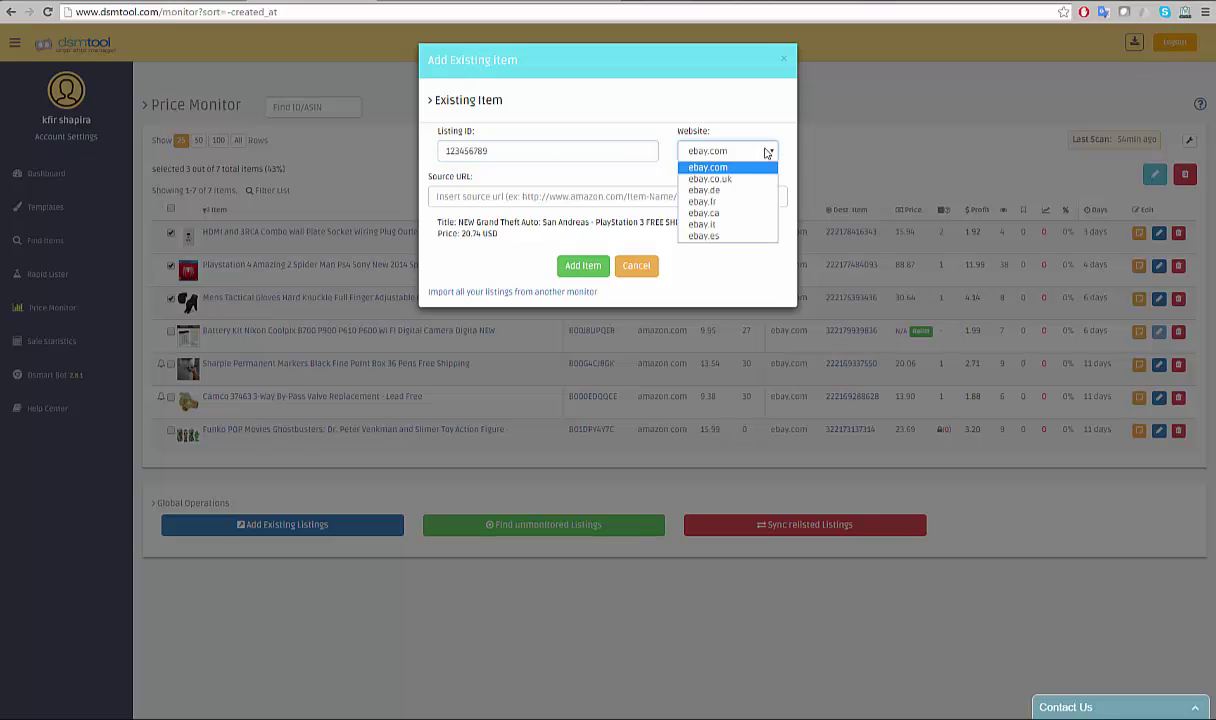
pyautogui.click(745, 252)
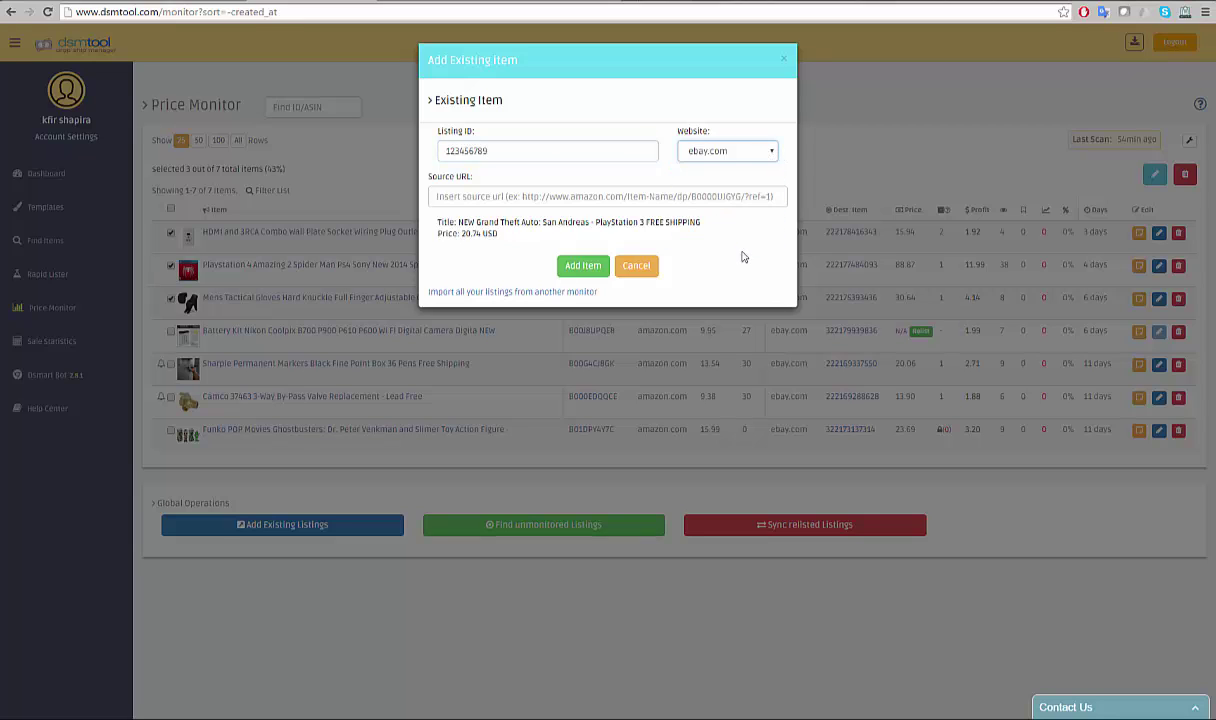
pyautogui.click(613, 203)
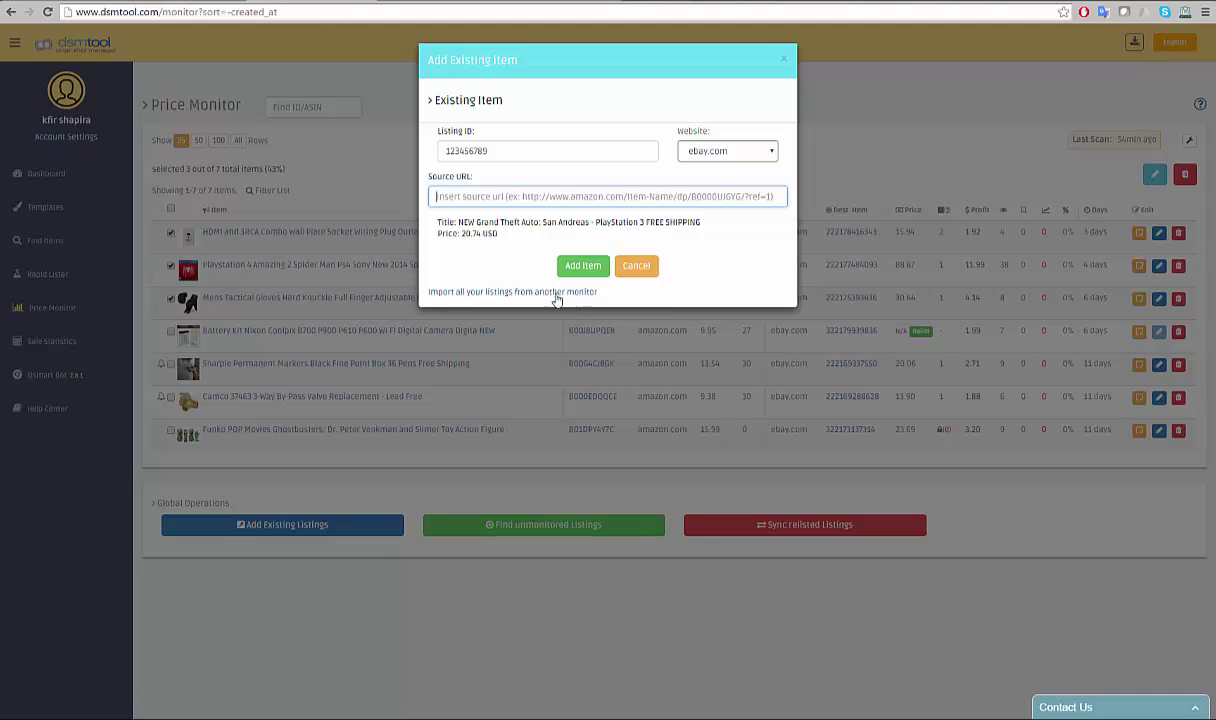
pyautogui.click(636, 266)
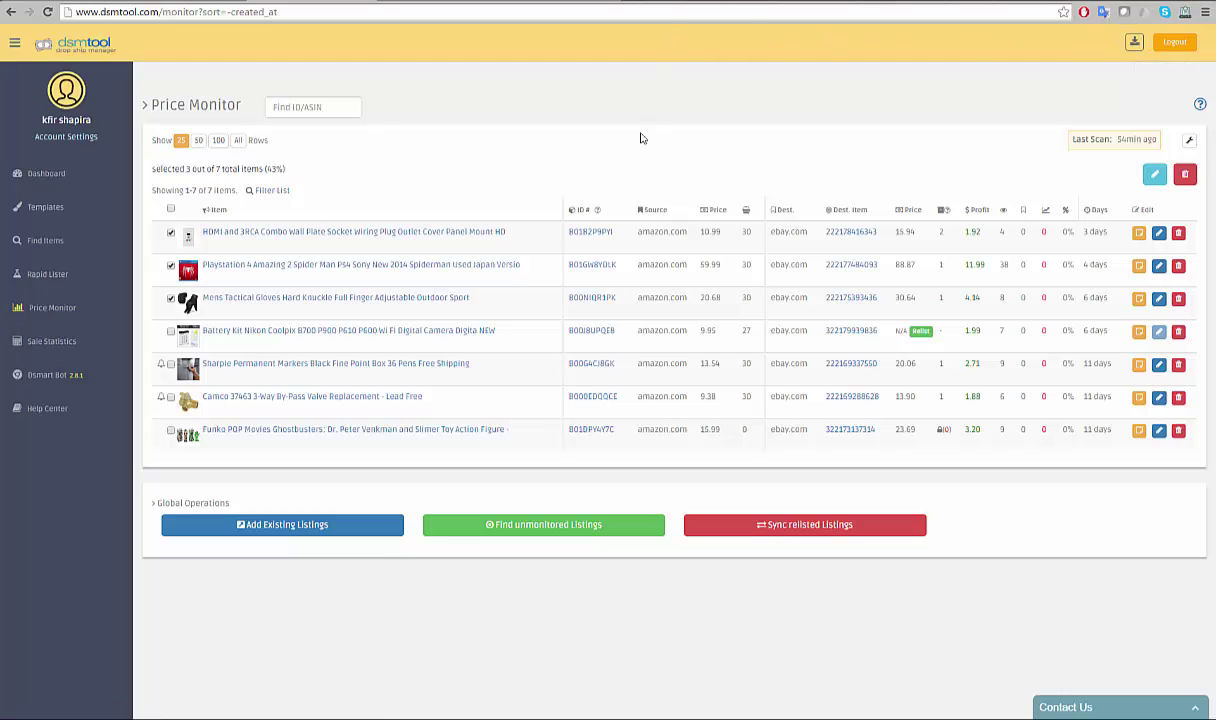
pyautogui.click(644, 10)
pyautogui.press('capslock')
pyautogui.write('COM')
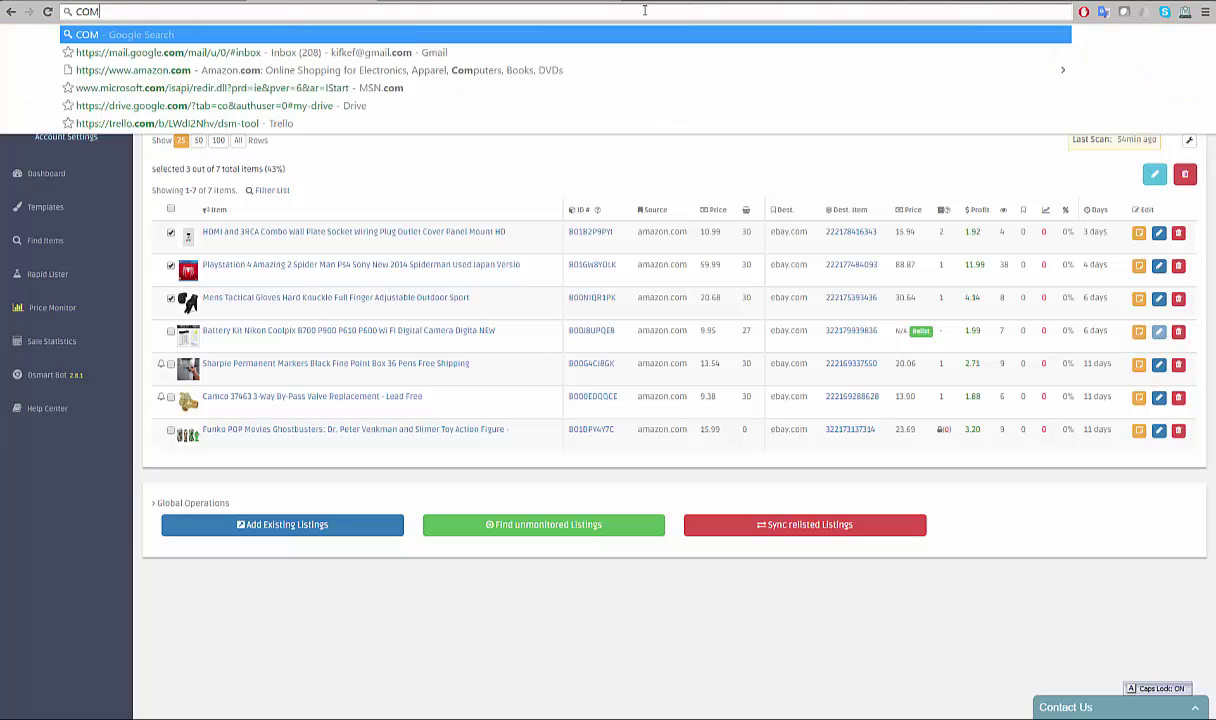
pyautogui.write('ING SOON!')
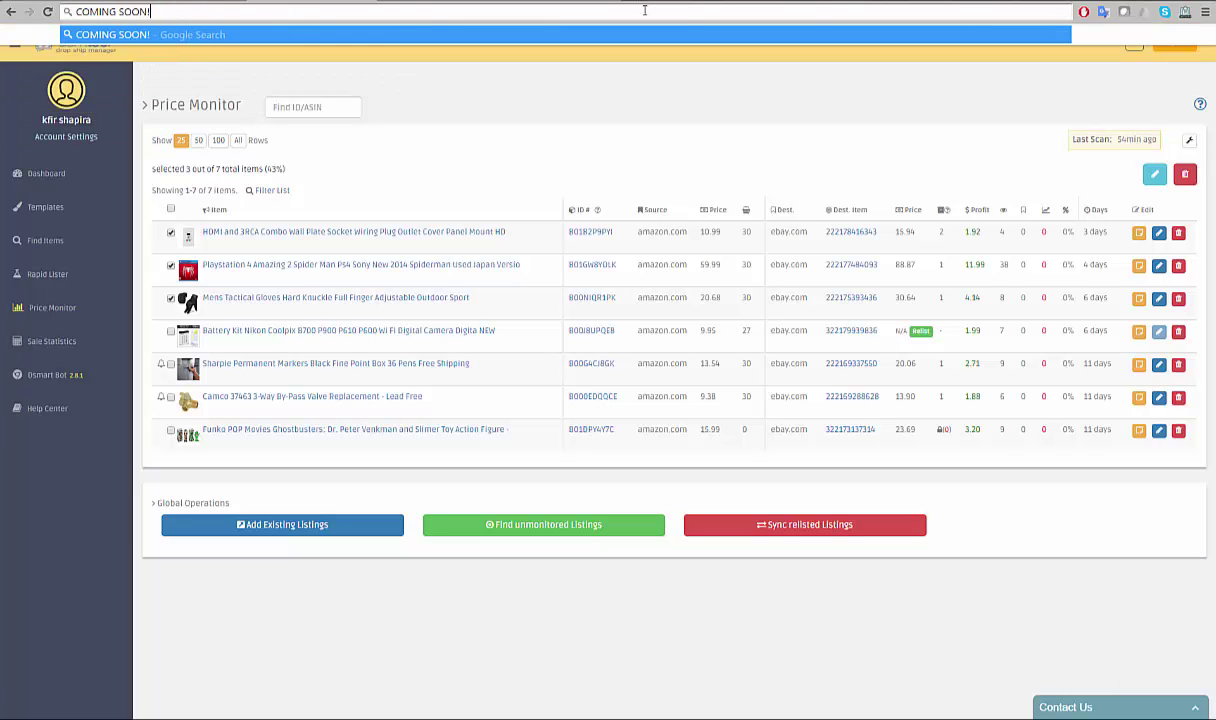
pyautogui.write('! :)')
pyautogui.press('capslock')
pyautogui.tripleClick(152, 12)
pyautogui.press('BackSpace')
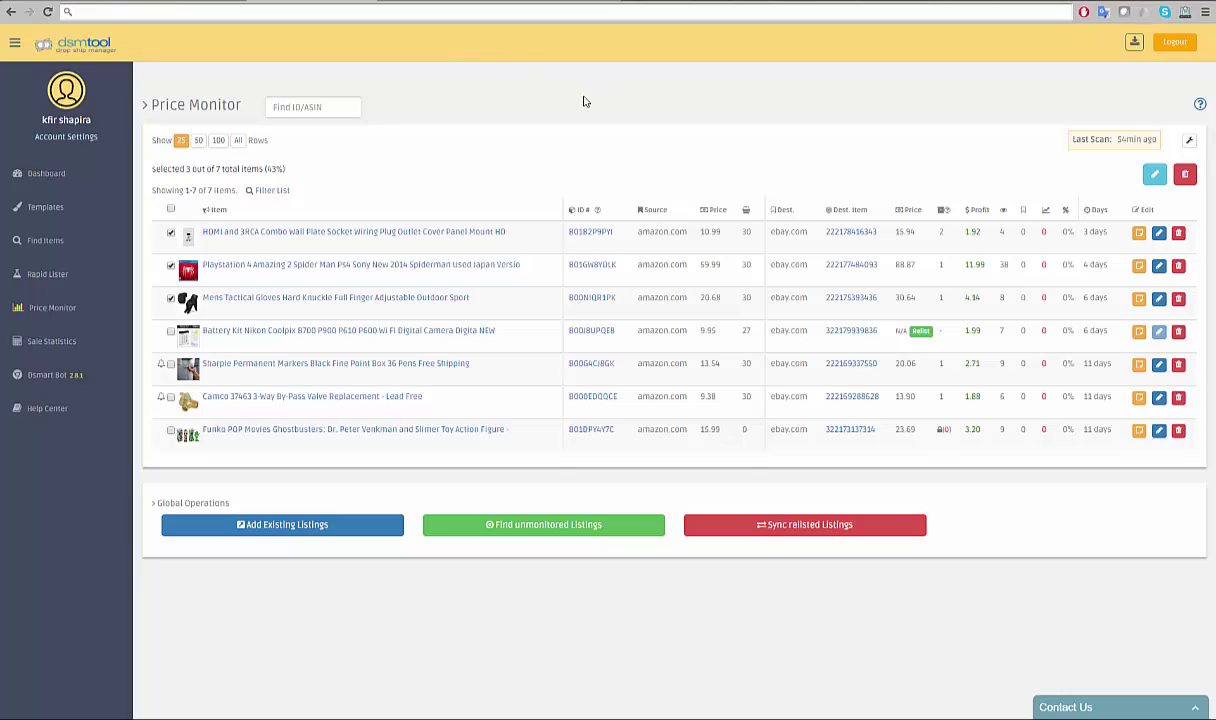